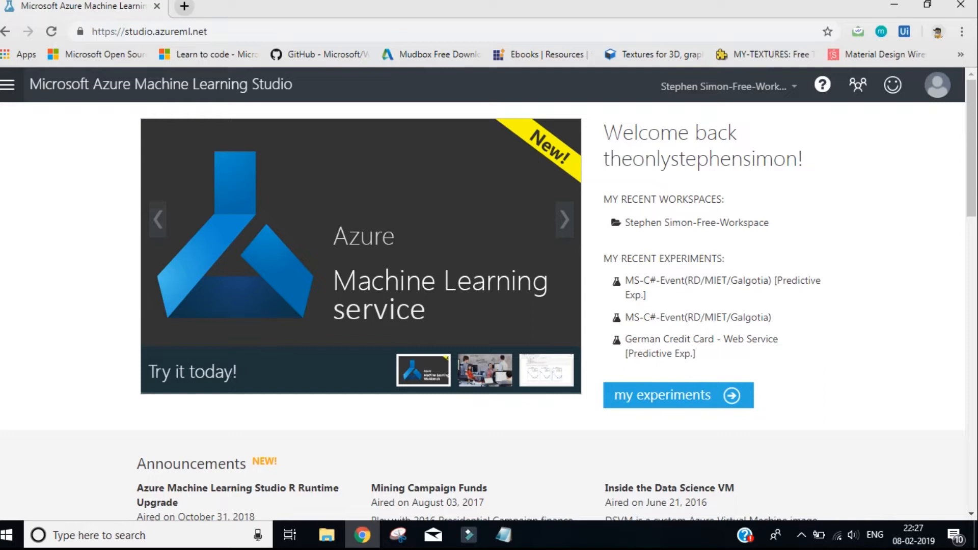
Open the Studio workspace of Azure Machine Learning to show the list of experiments
left_click(7, 84)
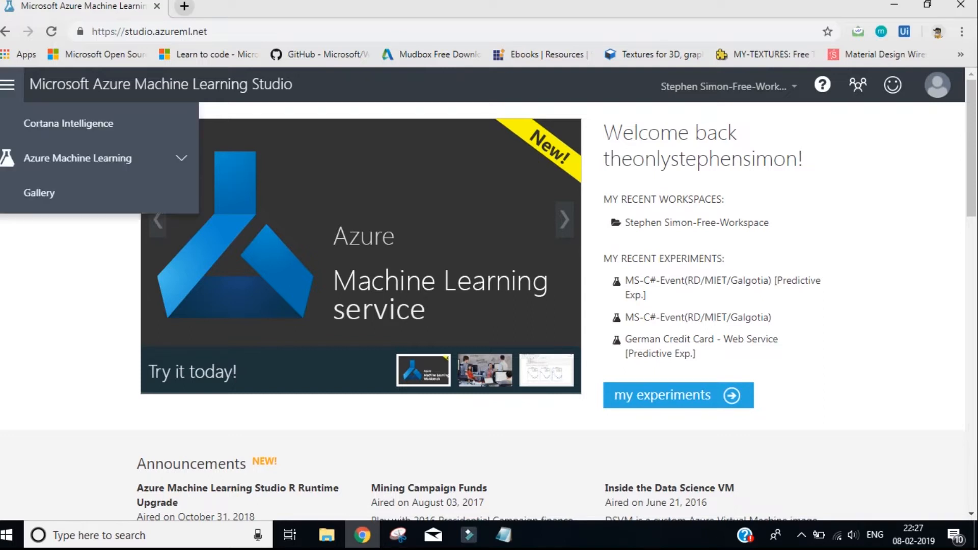
left_click(78, 158)
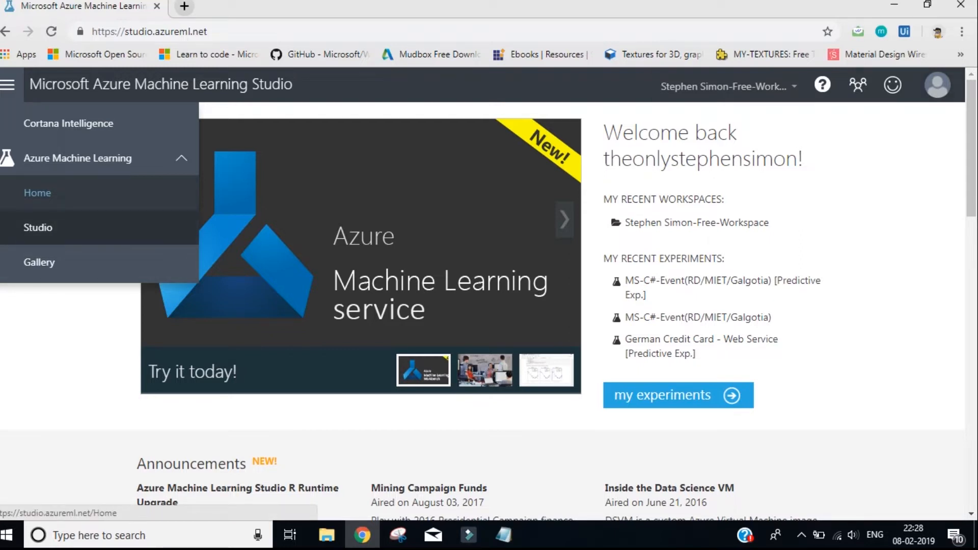
left_click(38, 228)
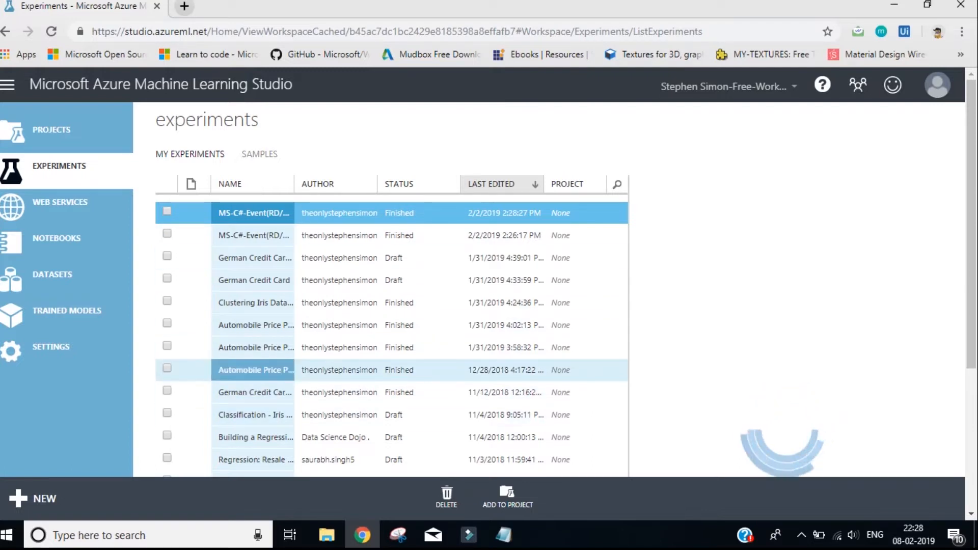
left_click_drag(277, 370, 11, 243)
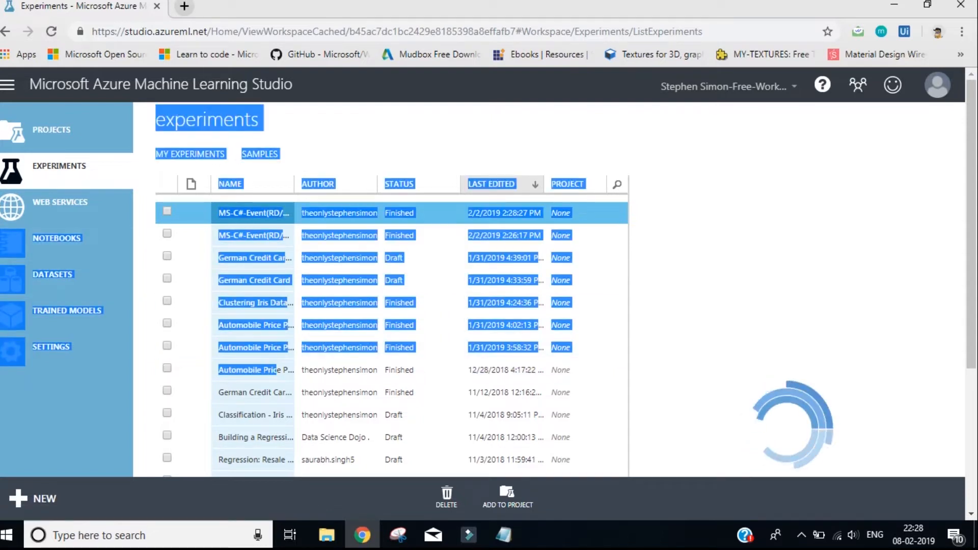
left_click(713, 264)
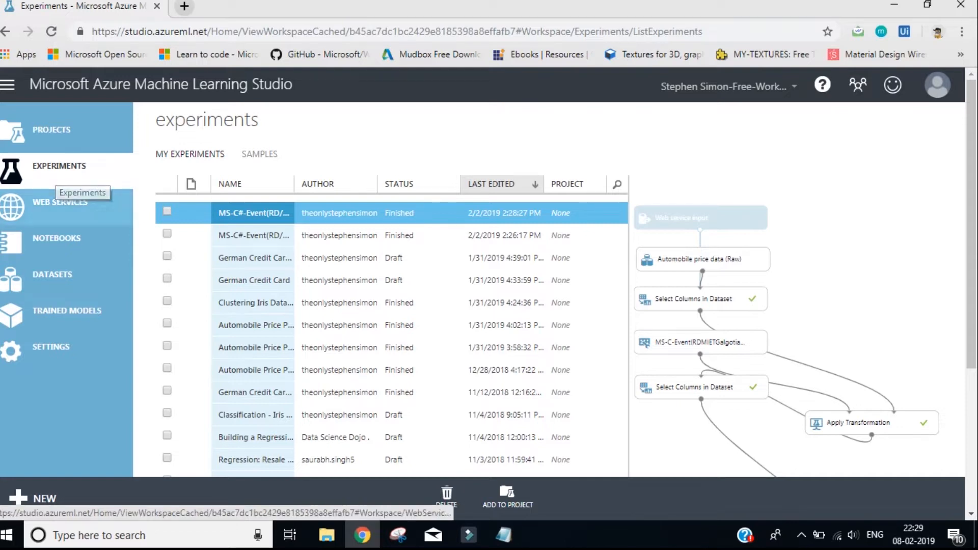
Look at the workspace's web services and notebooks, open the Untitled 1 notebook, and return to the workspace
left_click(60, 204)
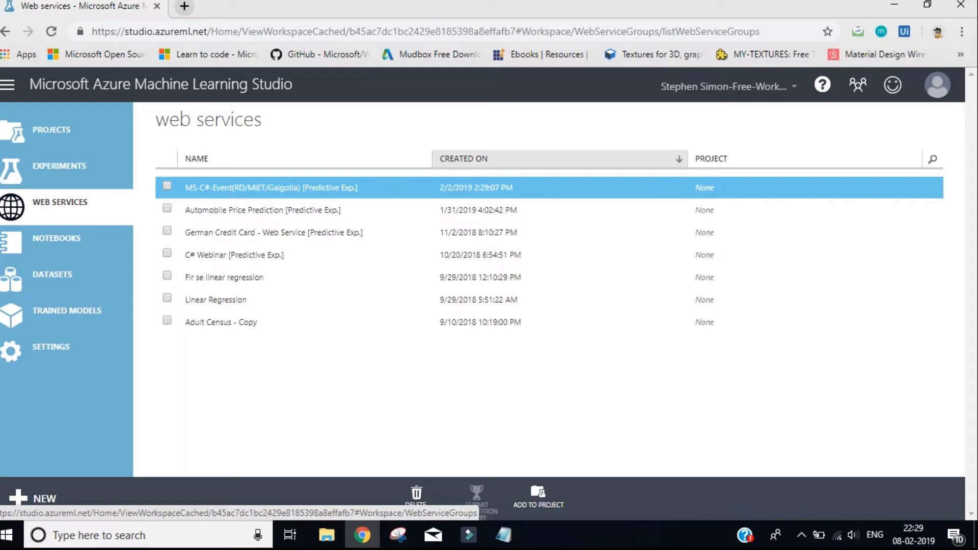
left_click(56, 239)
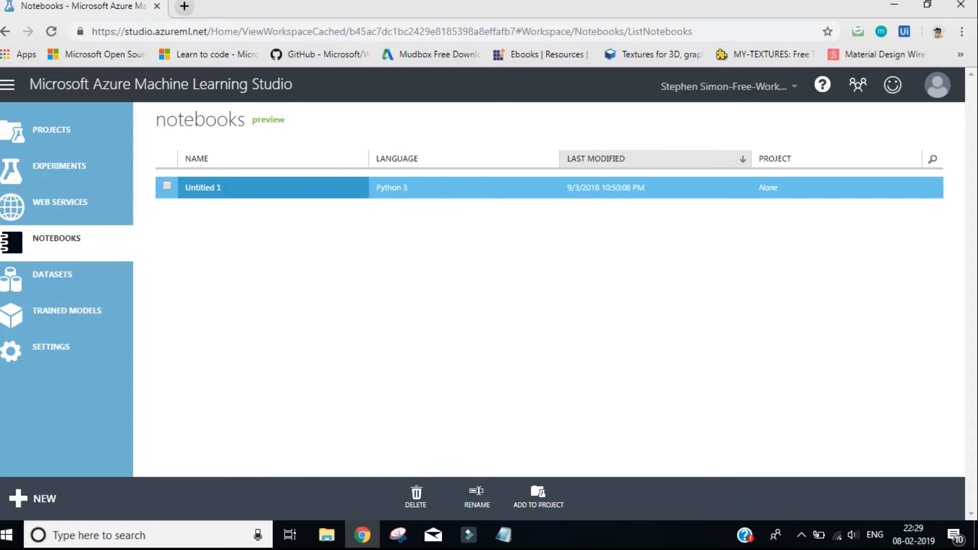
left_click(202, 187)
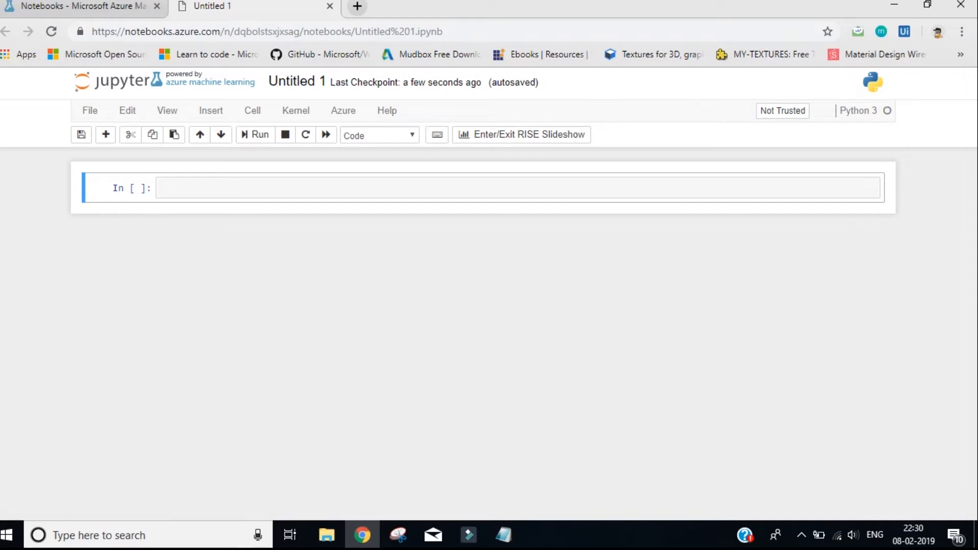
left_click(82, 6)
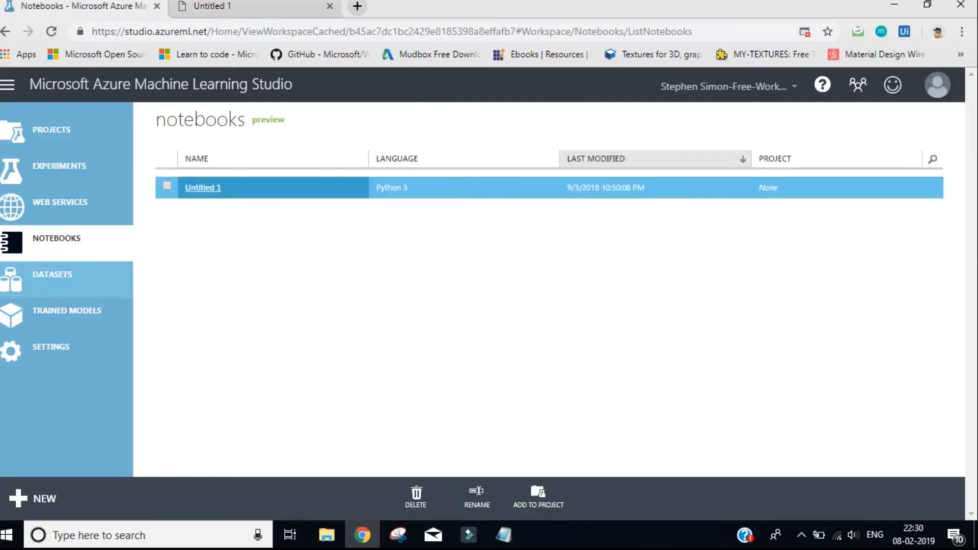
Browse the workspace's datasets and look through the list of sample datasets
left_click(52, 275)
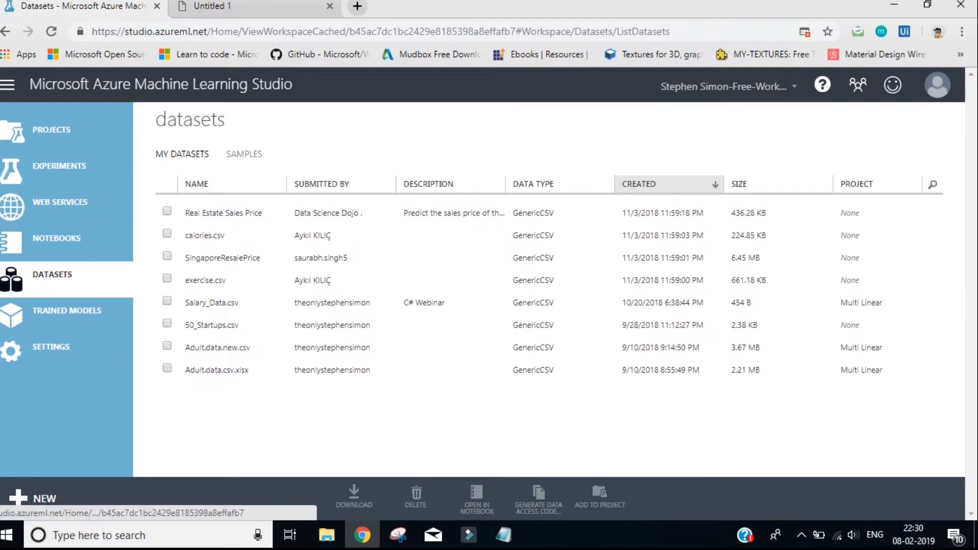
left_click(244, 154)
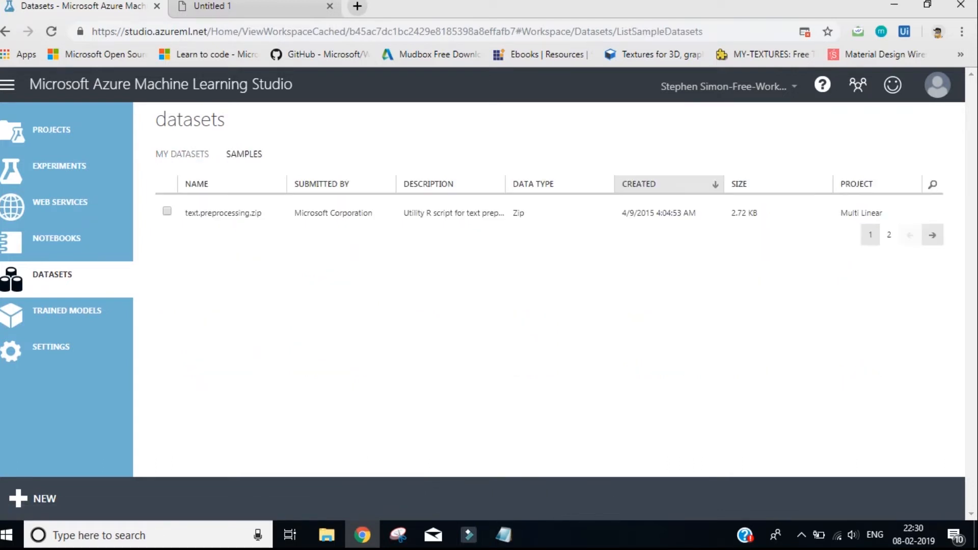
scroll(549, 305, "down", 2)
scroll(549, 306, "down", 3)
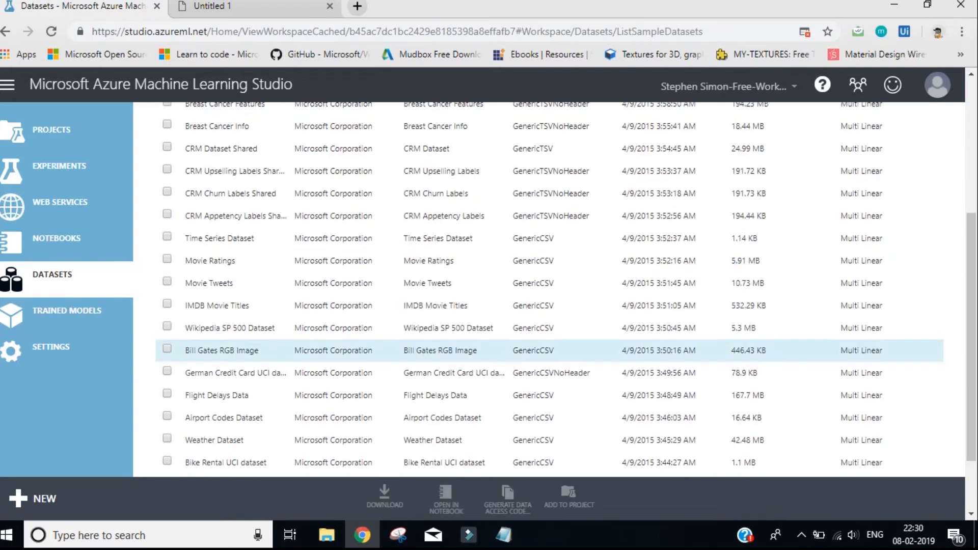
scroll(549, 351, "down", 2)
scroll(549, 352, "up", 5)
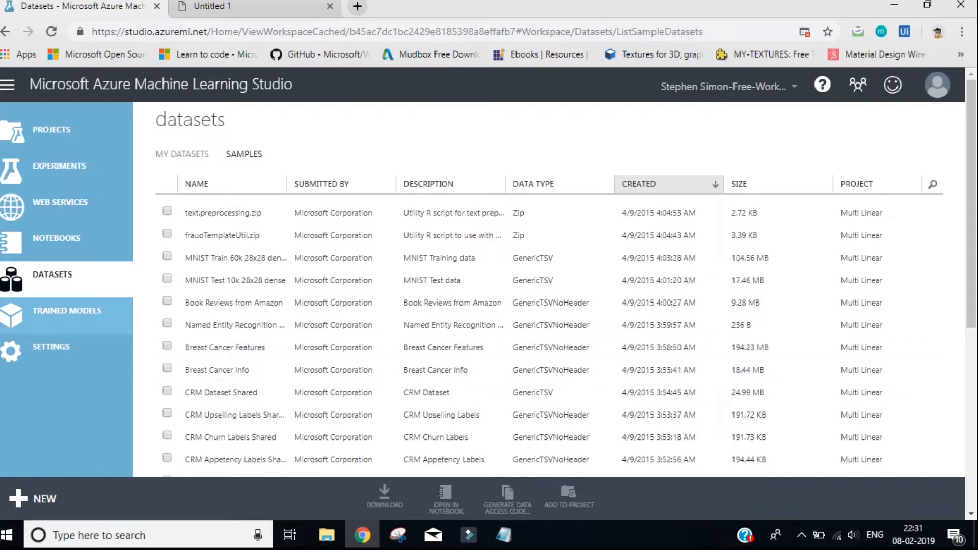
Look at the trained models and the workspace's name settings
left_click(66, 315)
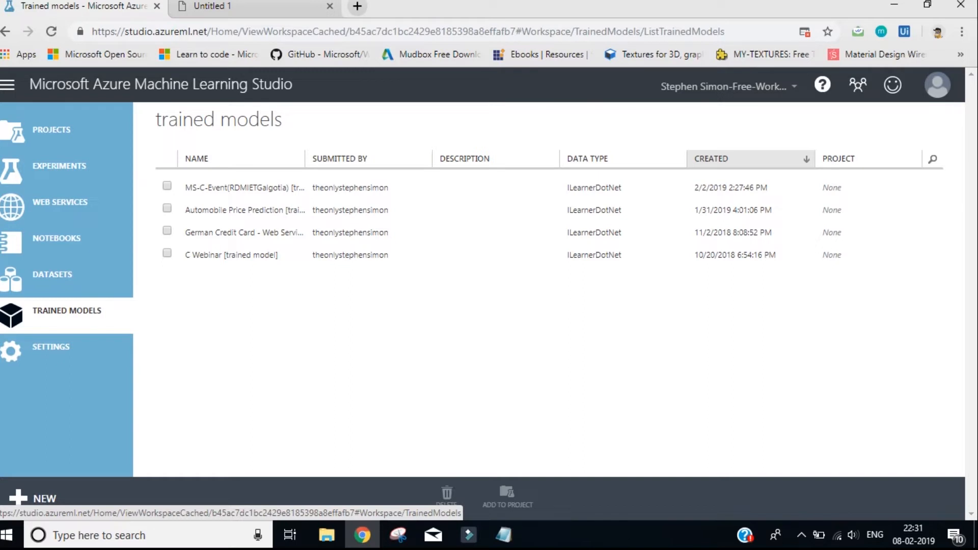
left_click(66, 351)
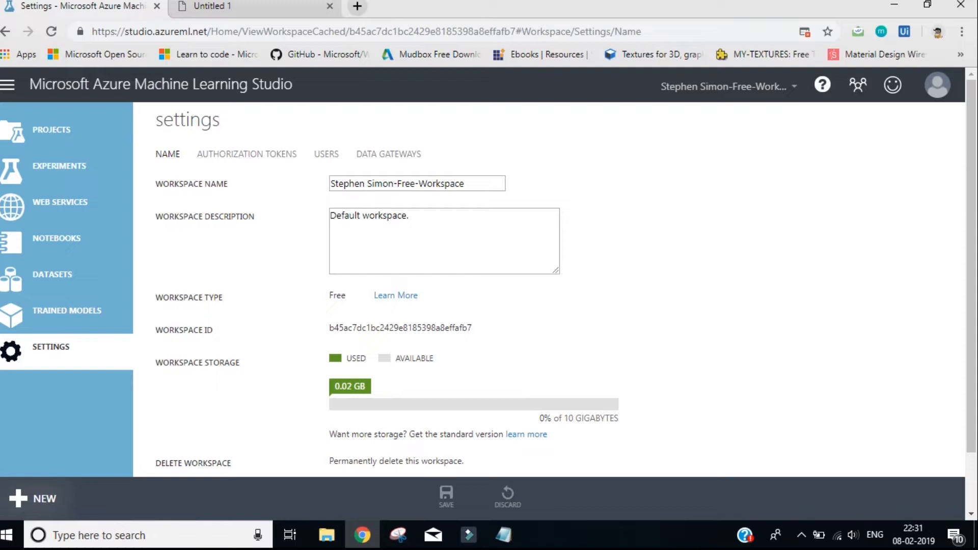
Create a new blank experiment and look through its module categories
left_click(33, 499)
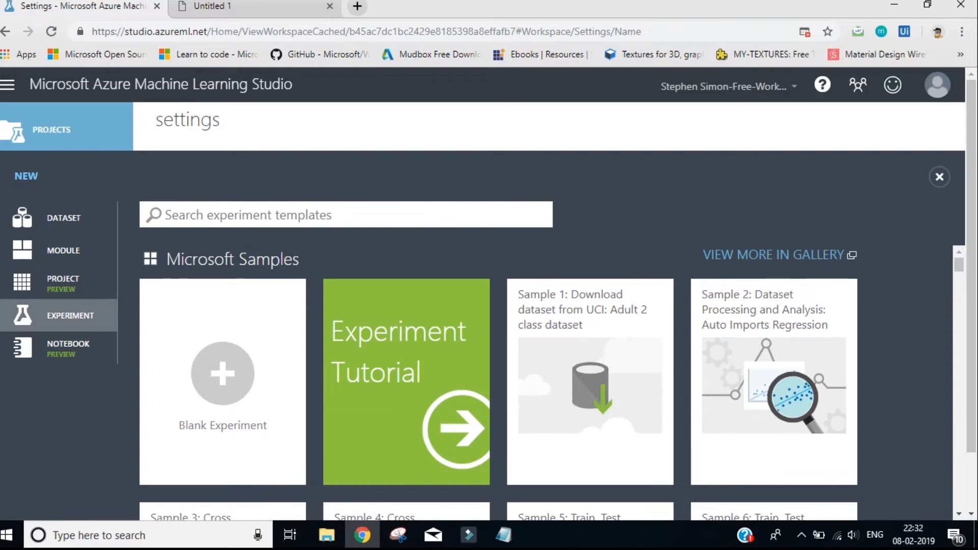
left_click(222, 374)
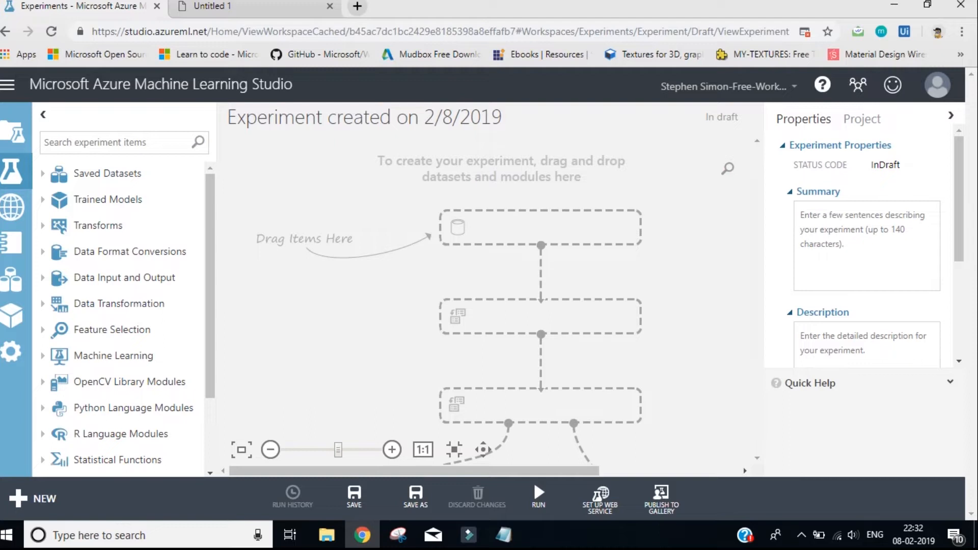
scroll(117, 316, "down", 3)
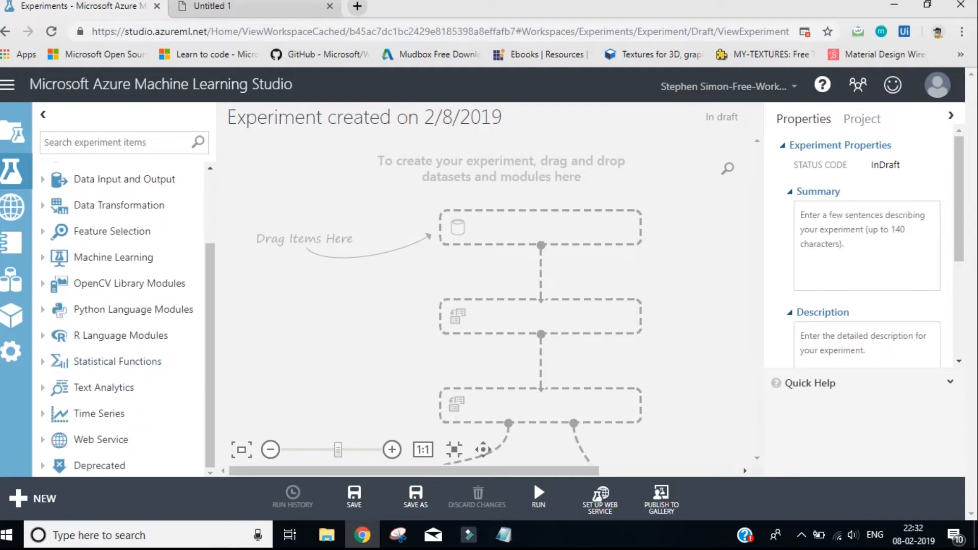
scroll(118, 316, "up", 3)
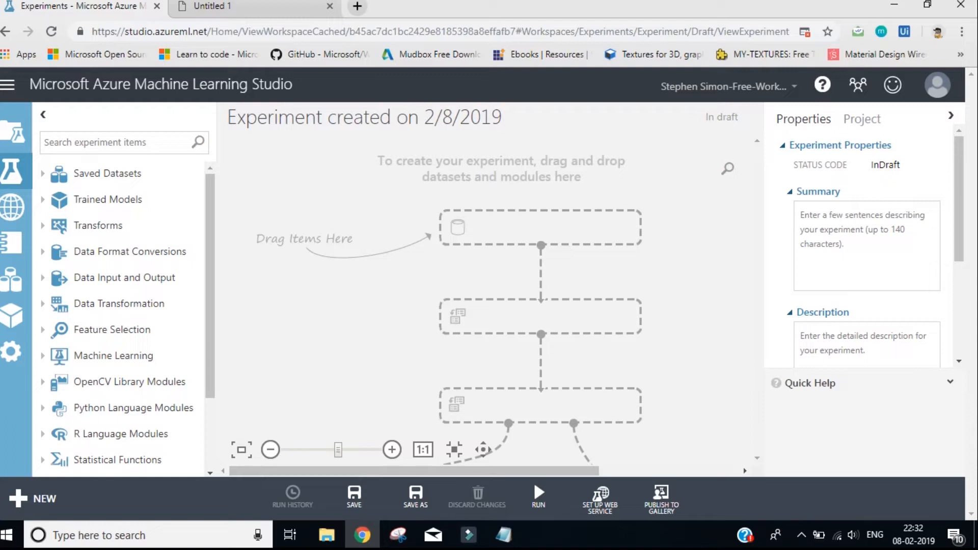
Rename the experiment as Linear Regression YouTube
left_click(419, 117)
key("ctrl+a")
key("BackSpace")
type("L")
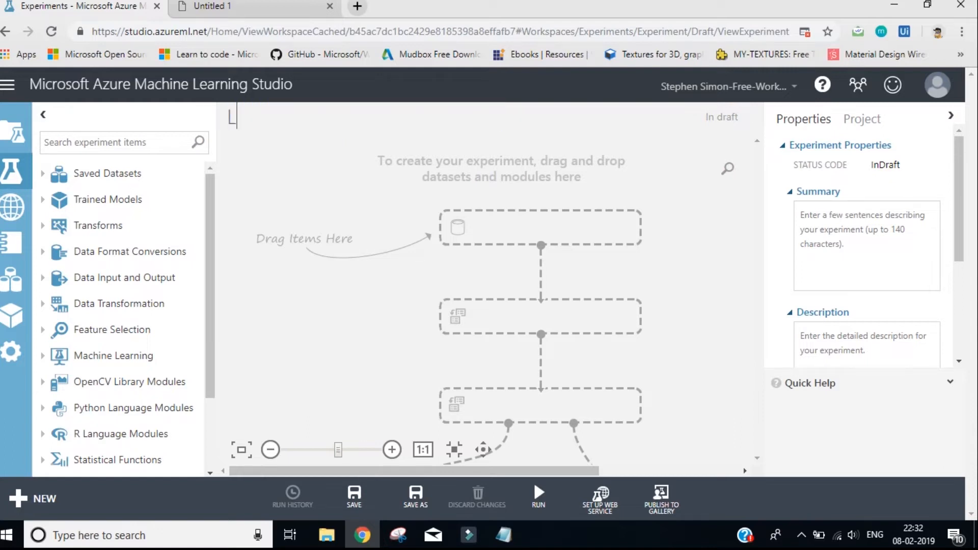
type("inear Regre")
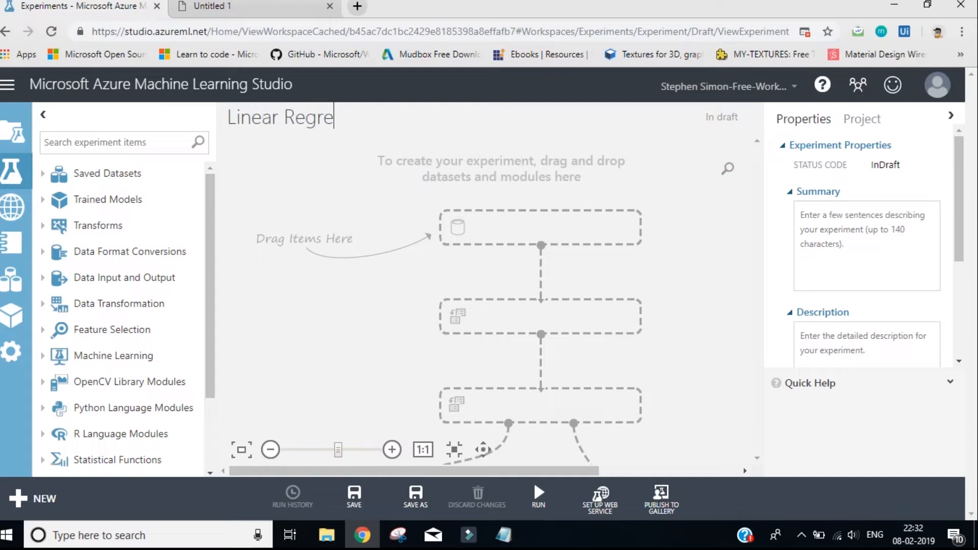
type("ssion YouTube")
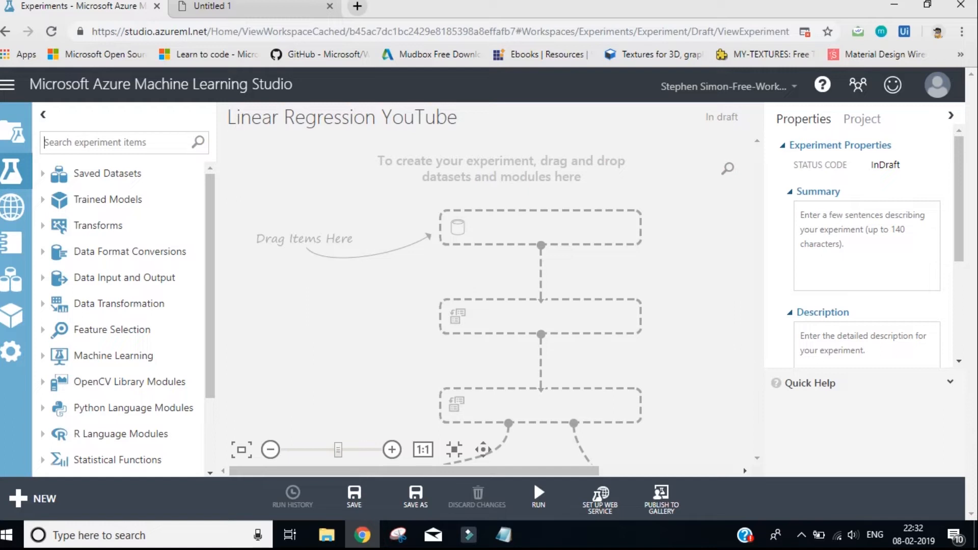
Search the experiment items for "auto" and place the Automobile price data (Raw) sample dataset near the top of the canvas
type("auto")
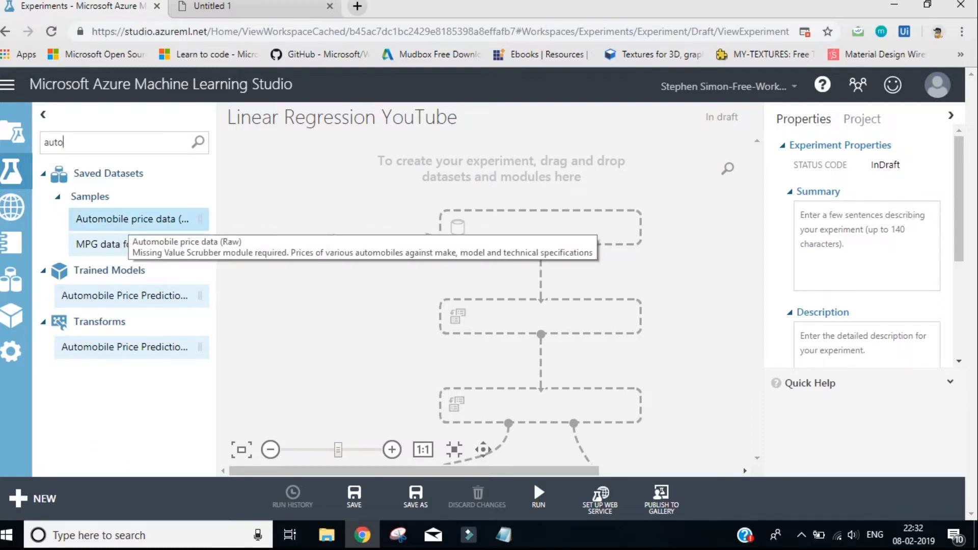
left_click_drag(127, 218, 494, 194)
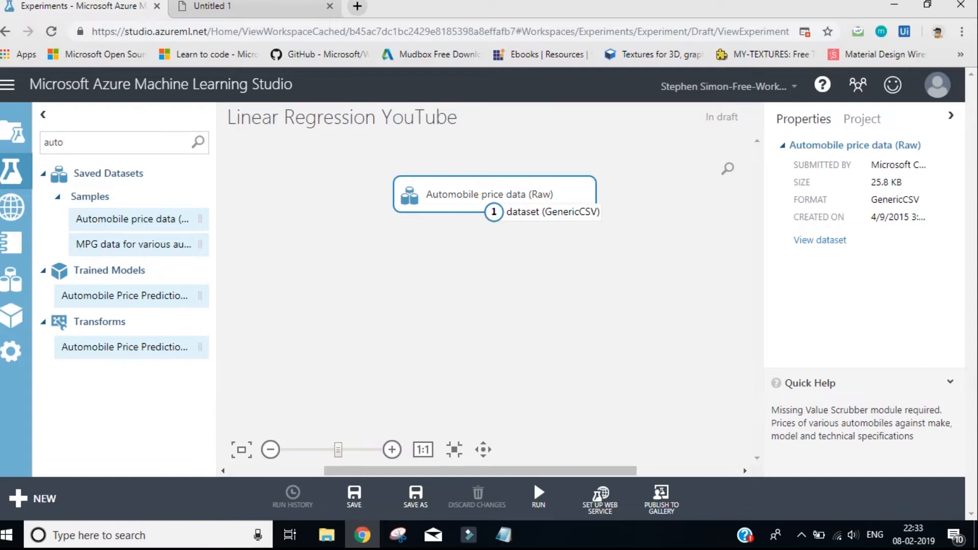
Visualize the Automobile price data (Raw) dataset, examine its columns through to price, and close the view
right_click(494, 212)
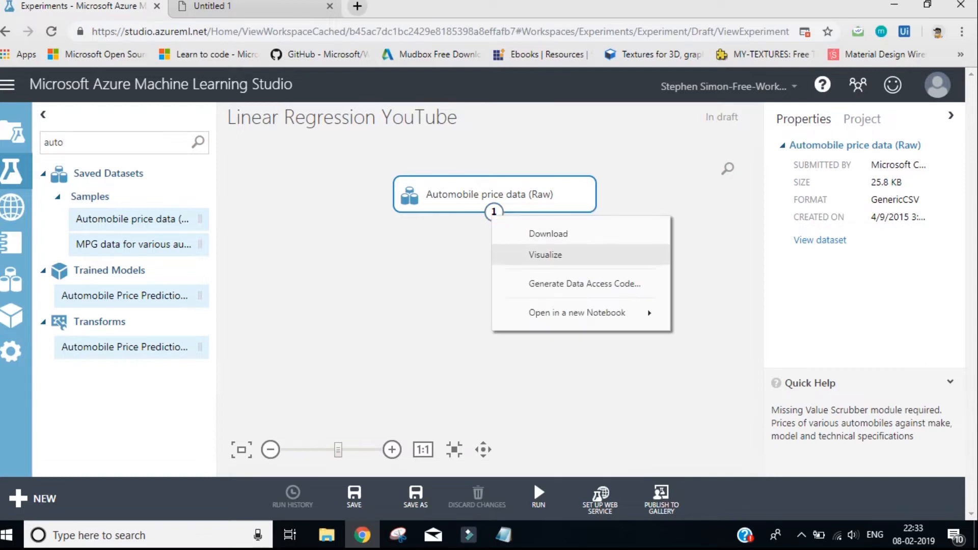
left_click(529, 251)
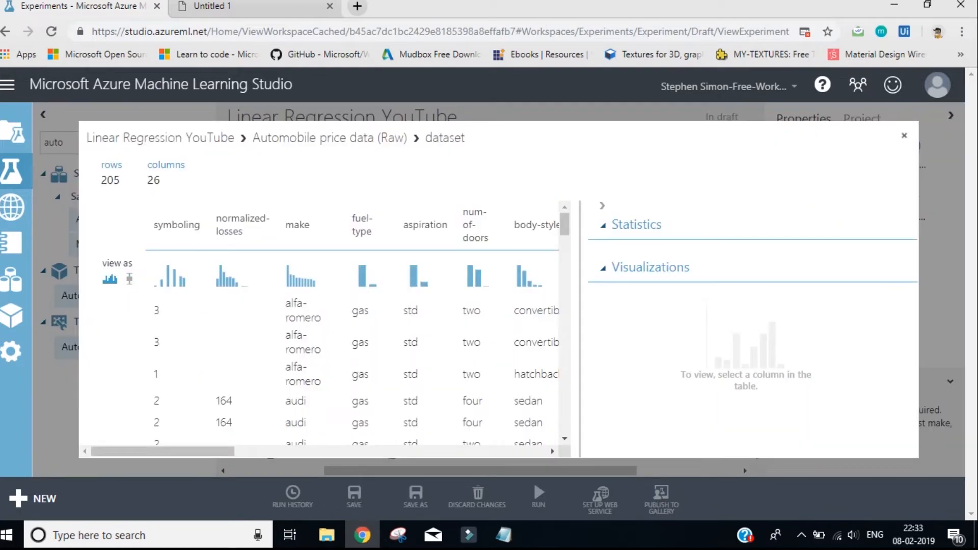
left_click_drag(163, 451, 475, 451)
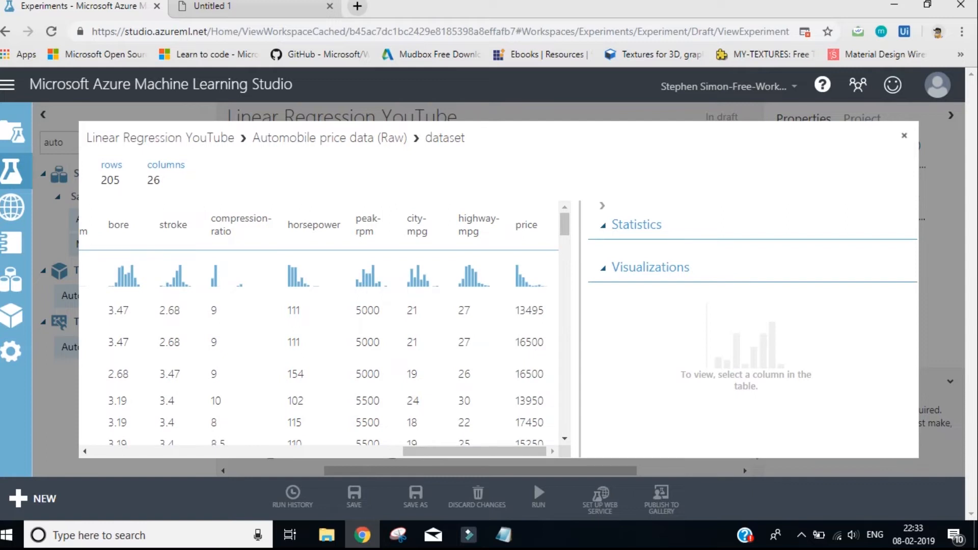
mouse_move(474, 451)
left_mouse_down()
mouse_move(355, 451)
mouse_move(474, 452)
left_mouse_up()
key("Escape")
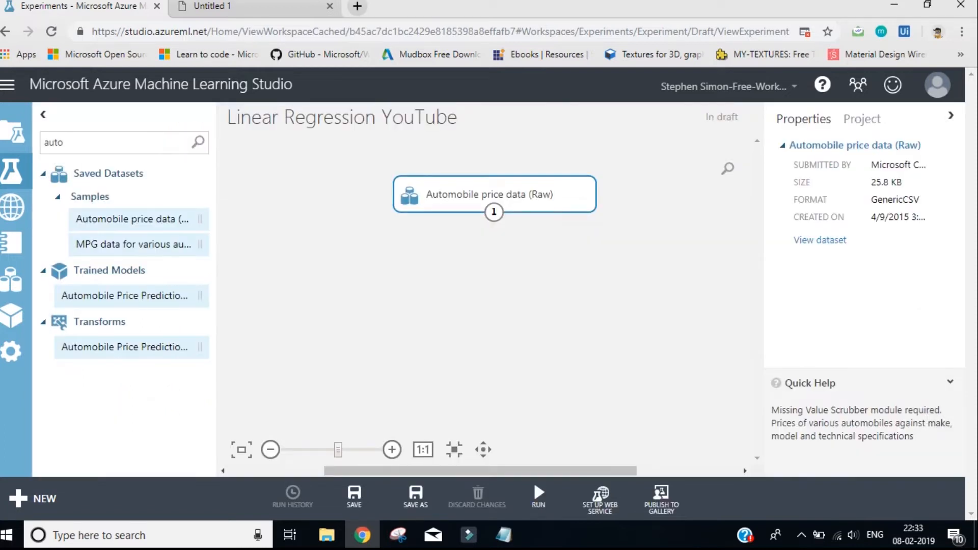
Place a Select Columns in Dataset module below the Automobile price data (Raw) dataset and connect the dataset's output to its input
key("ctrl+a")
key("BackSpace")
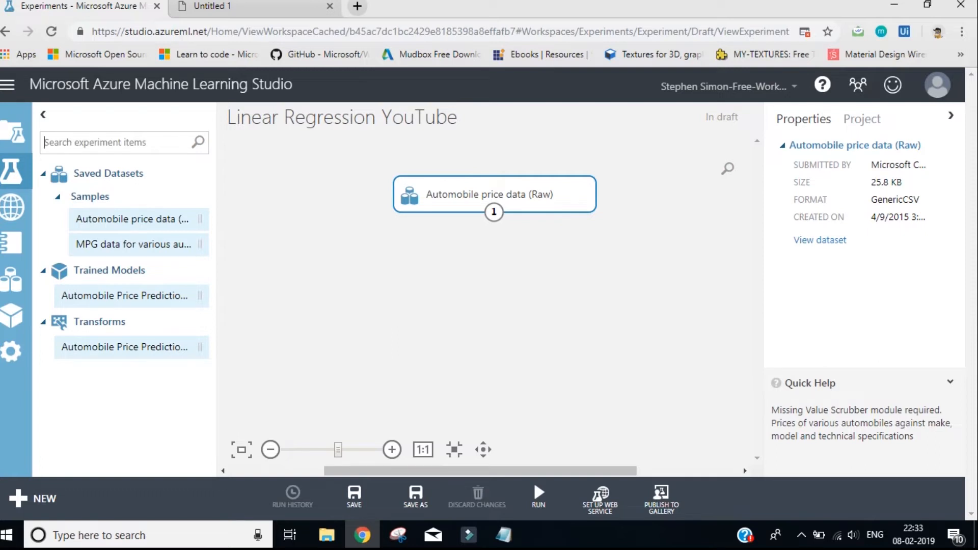
type("select column")
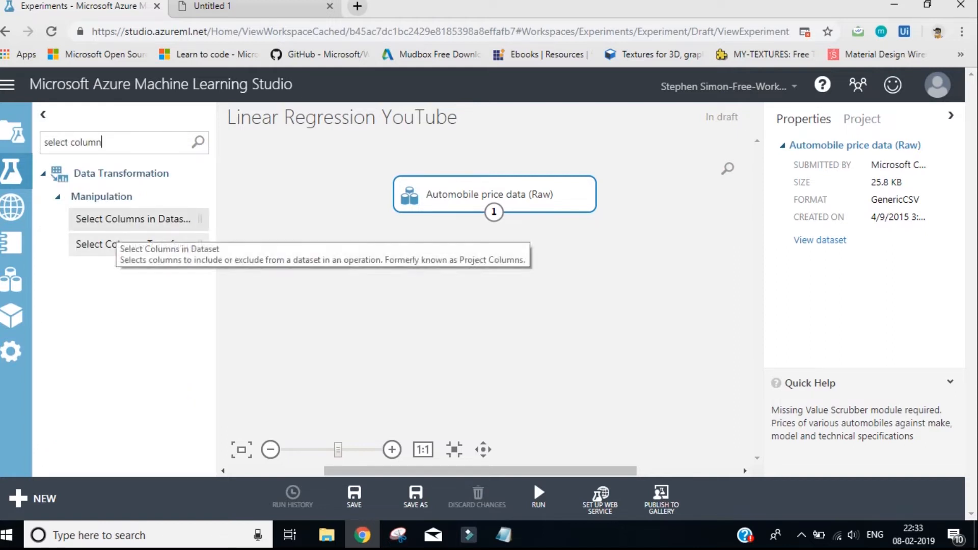
left_click_drag(133, 218, 496, 263)
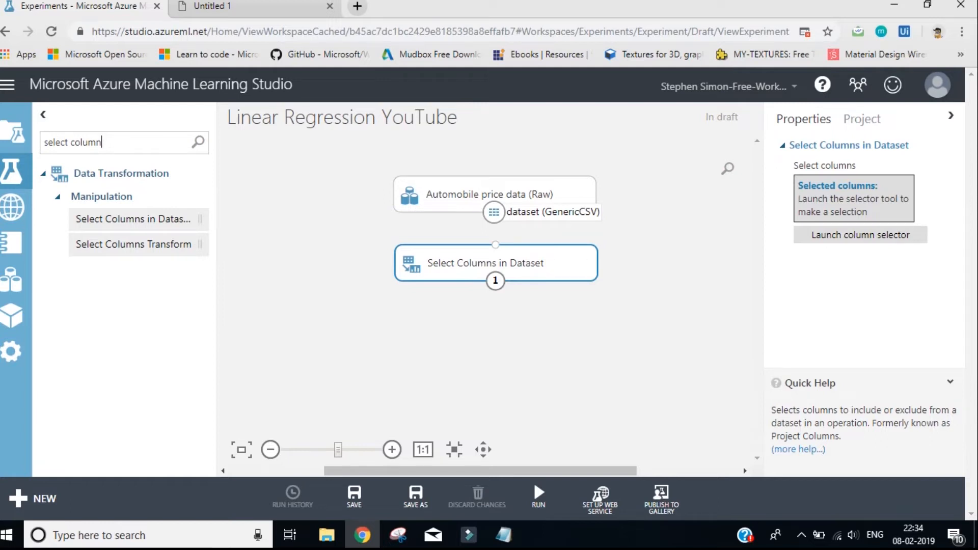
left_click_drag(494, 212, 495, 246)
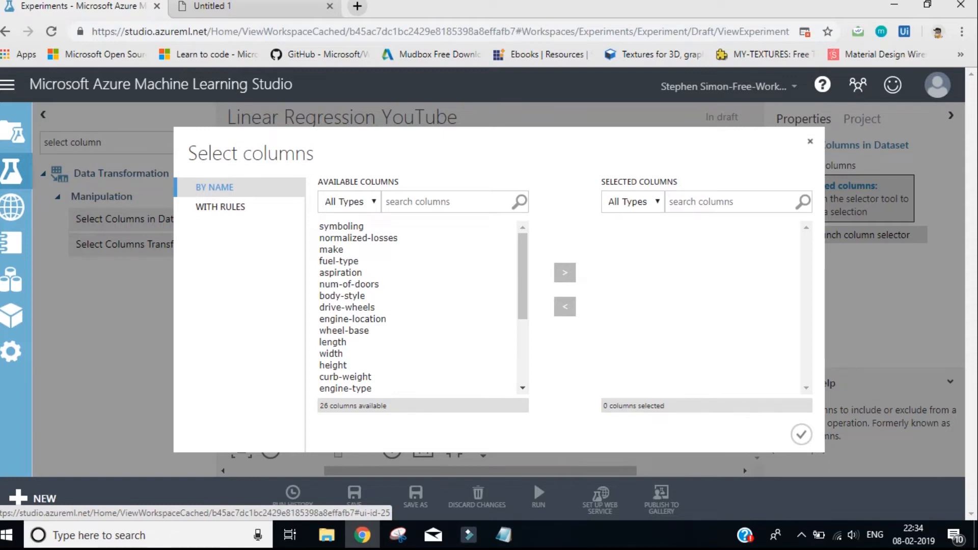
Switch the column selector to rule-based selection and bring up the Notepad list of column names beside the include rule
left_click(220, 207)
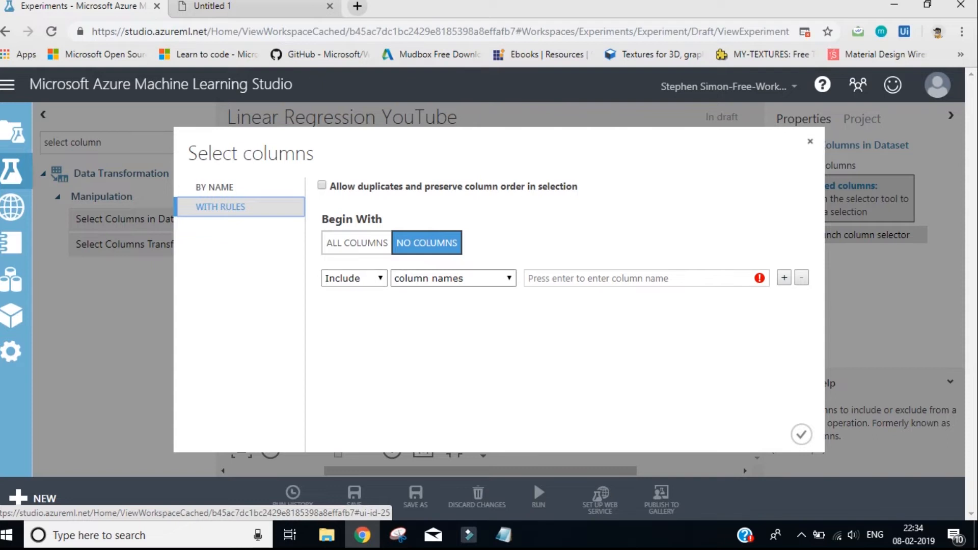
left_click(639, 278)
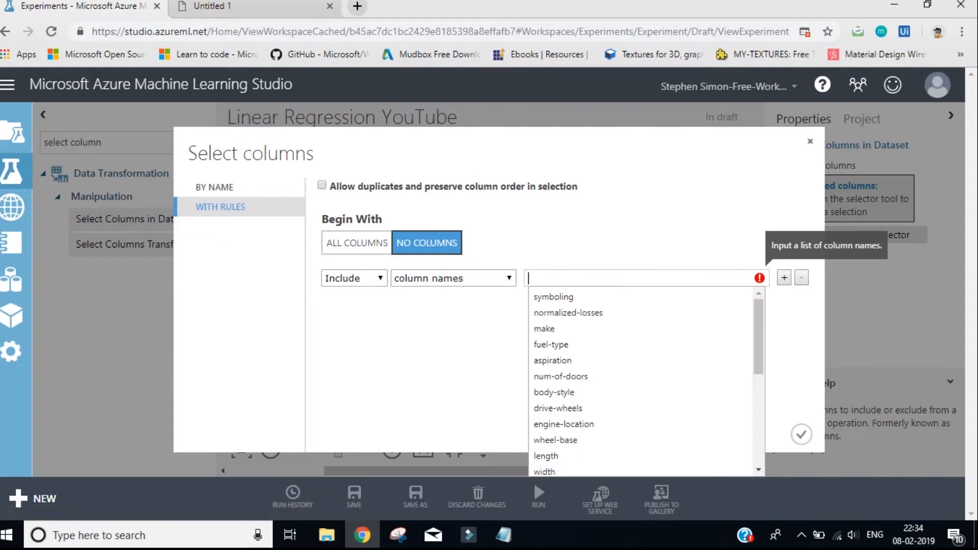
left_click(428, 346)
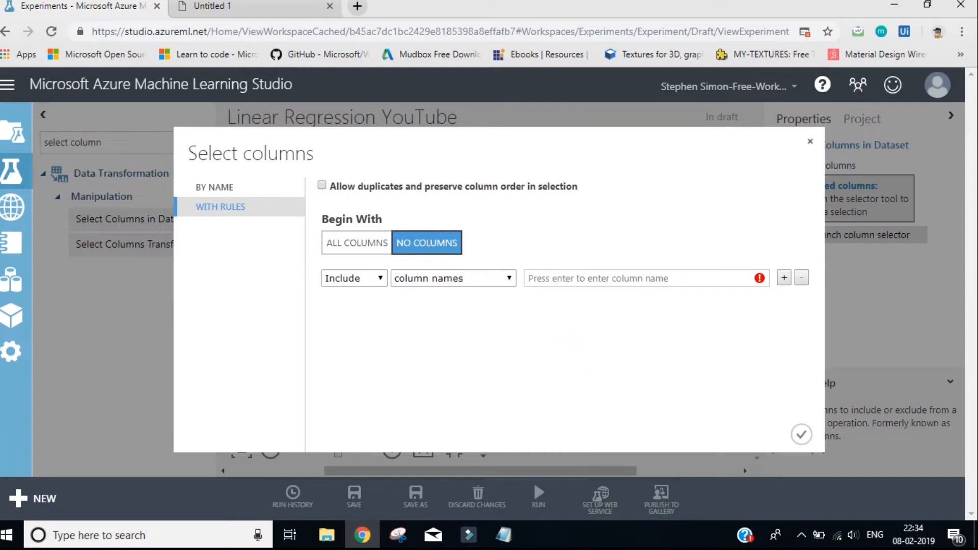
left_click(503, 535)
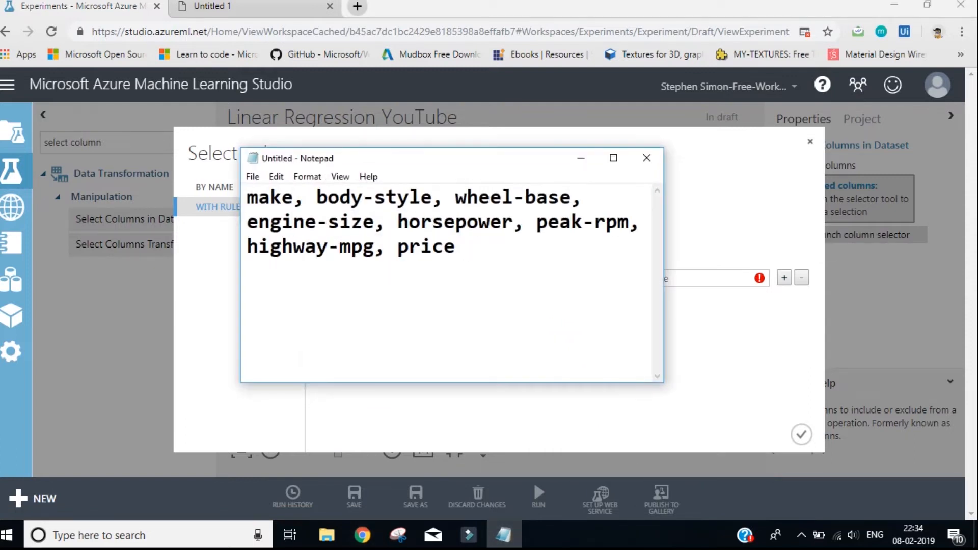
left_click_drag(326, 158, 112, 76)
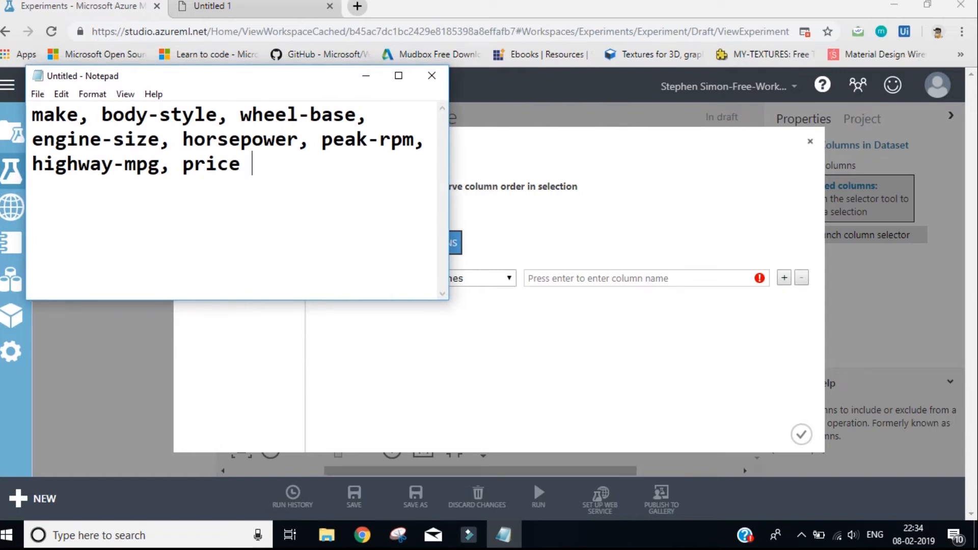
Include the columns make, body-style and wheel-base by name in the selection rule
left_click(640, 278)
type("mak")
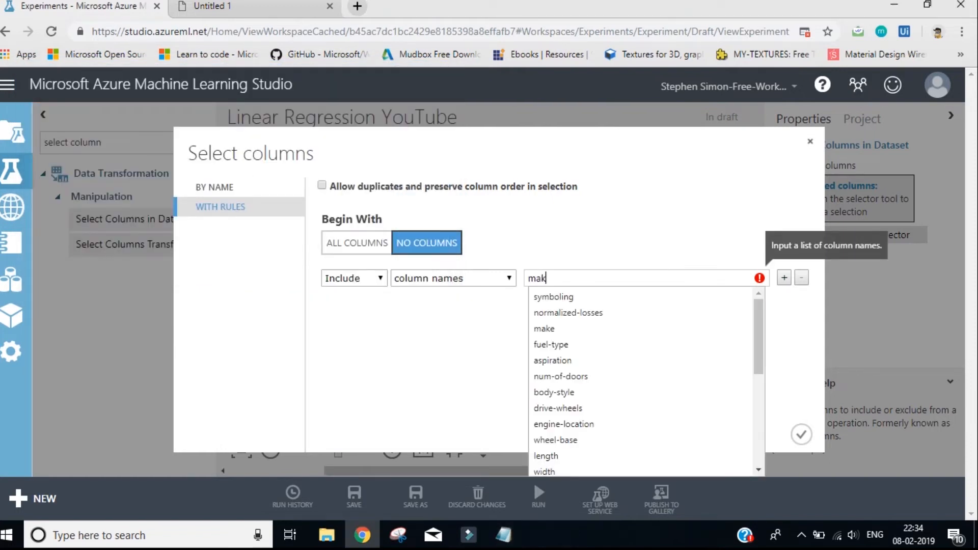
type("e")
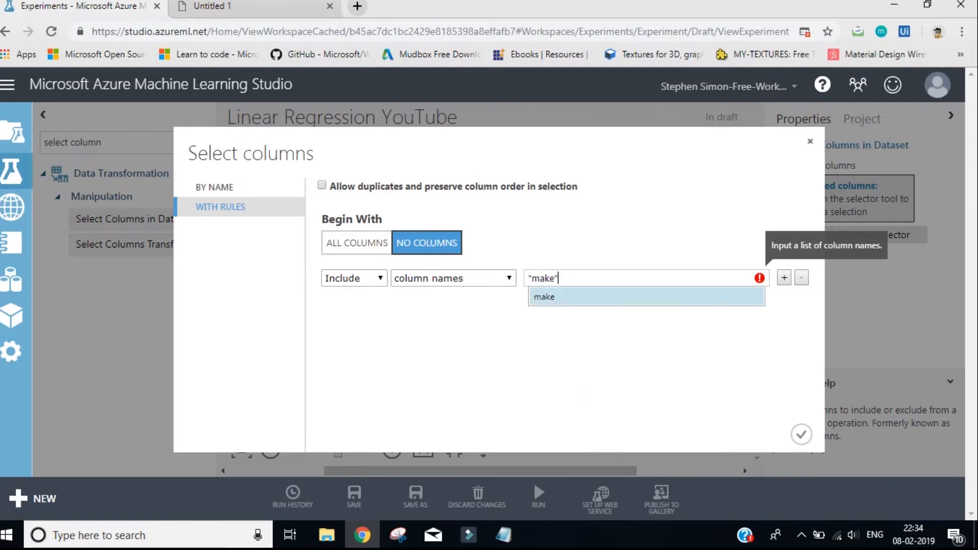
key("Return")
type("body")
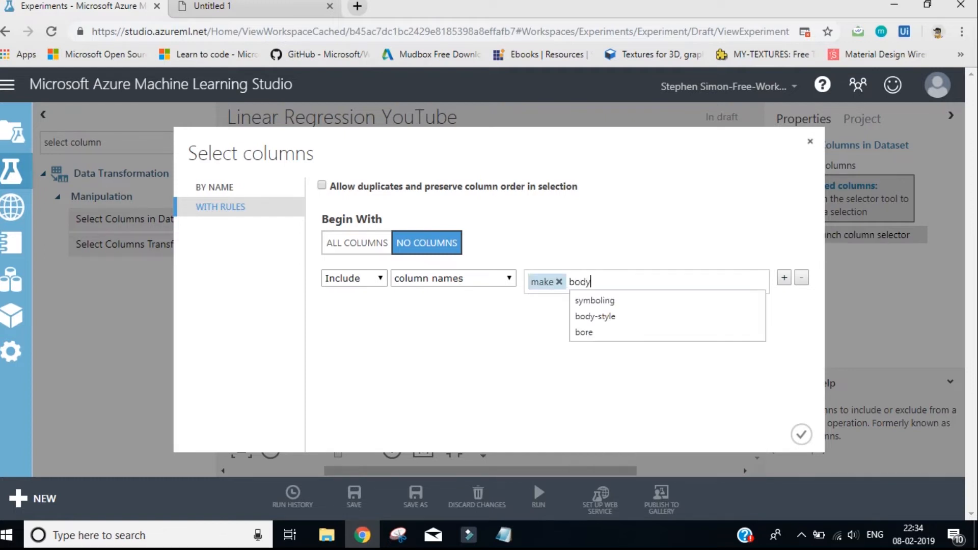
key("Down")
key("Return")
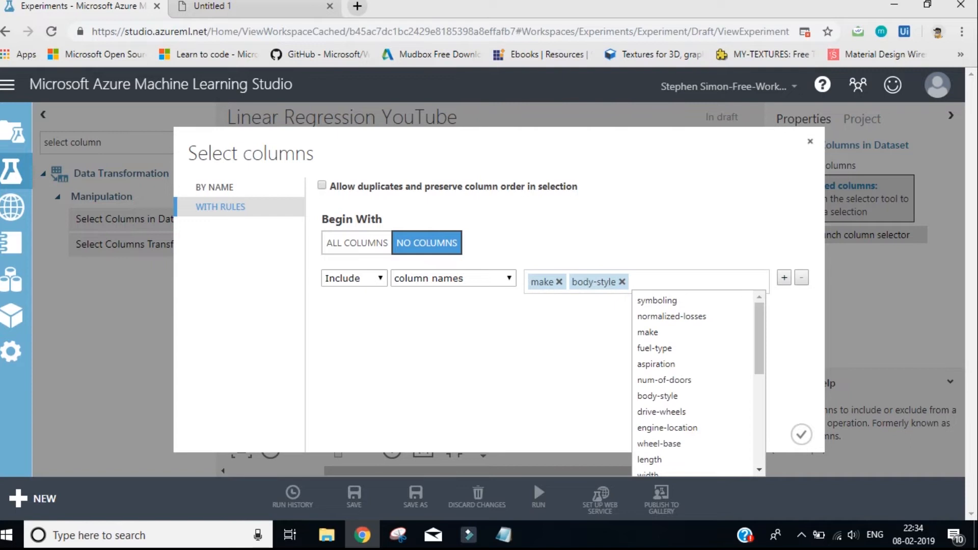
type("whe")
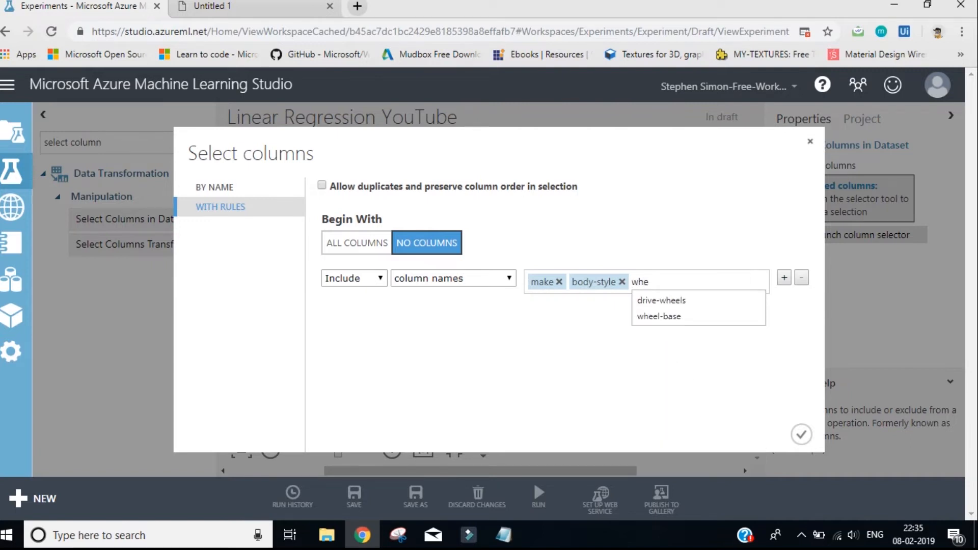
key("Down")
key("Down")
key("Return")
Add engine-size and horsepower to the included column names, following the Notepad list
key("alt+Tab")
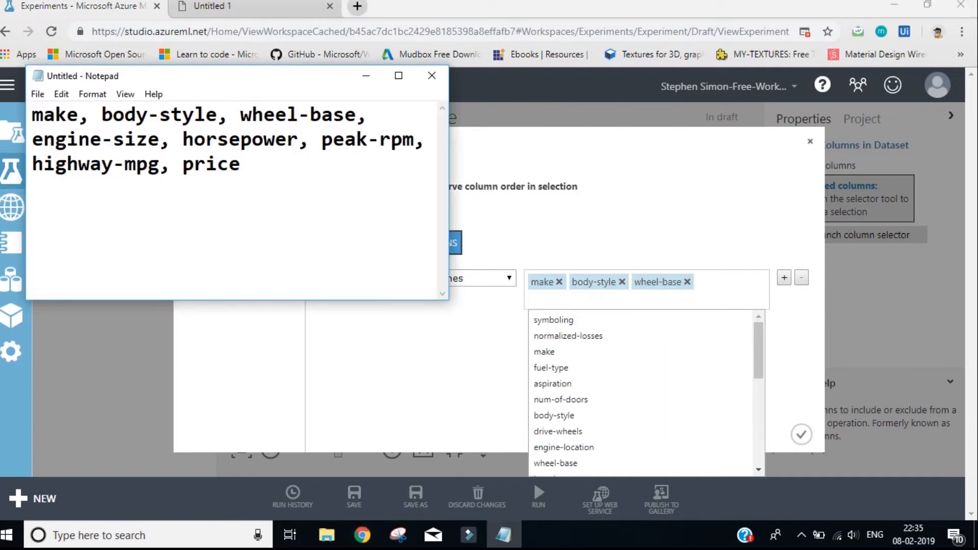
key("alt+Tab")
type("engine")
key("Down")
key("Down")
key("Down")
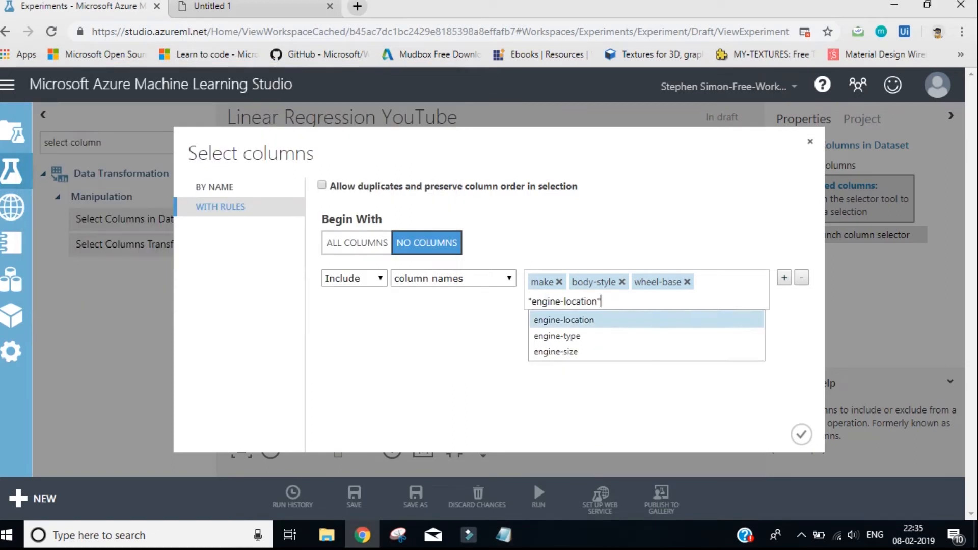
key("Return")
key("alt+Tab")
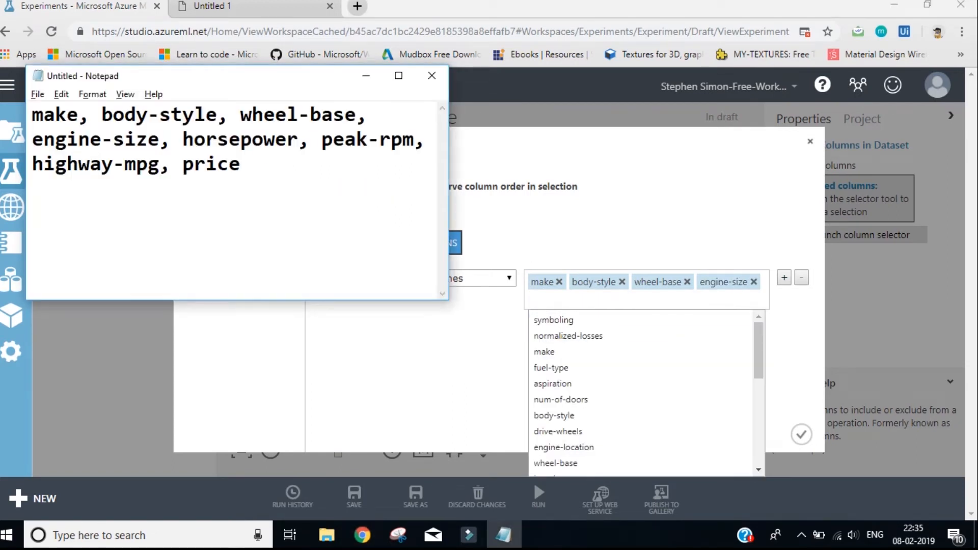
key("alt+Tab")
type("hor")
key("Down")
key("Return")
Add peak-rpm and highway-mpg to the included column names, following the Notepad list
key("alt+Tab")
key("alt+Tab")
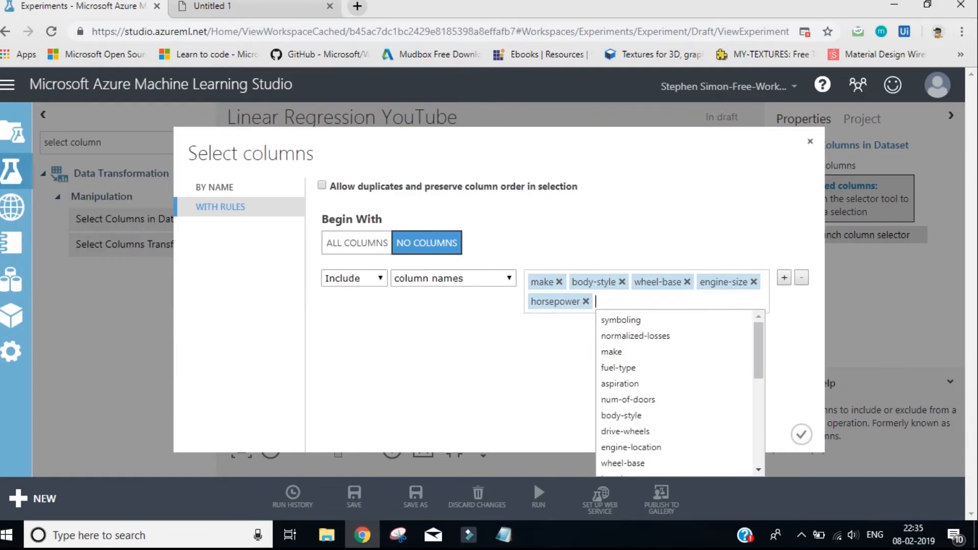
type("pe")
key("Down")
key("Down")
key("Down")
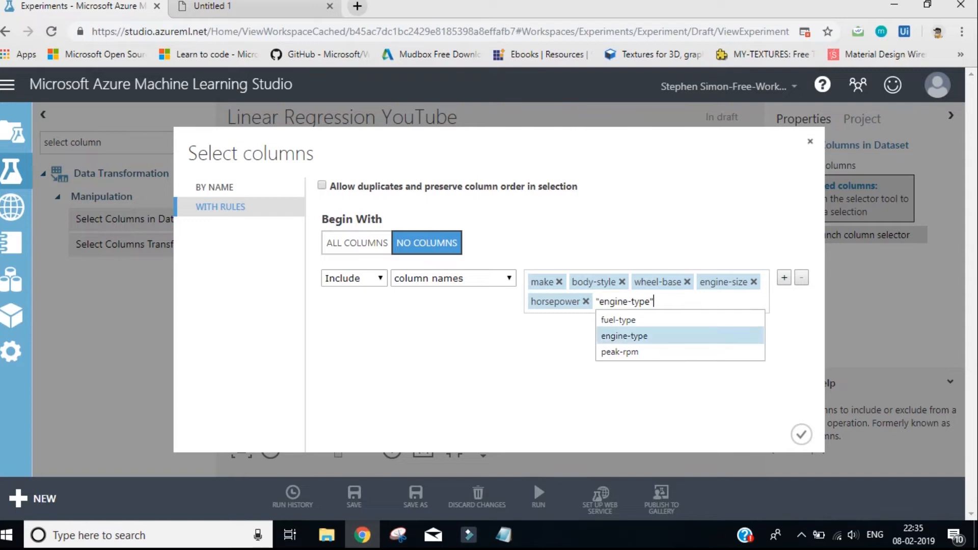
key("Return")
key("alt+Tab")
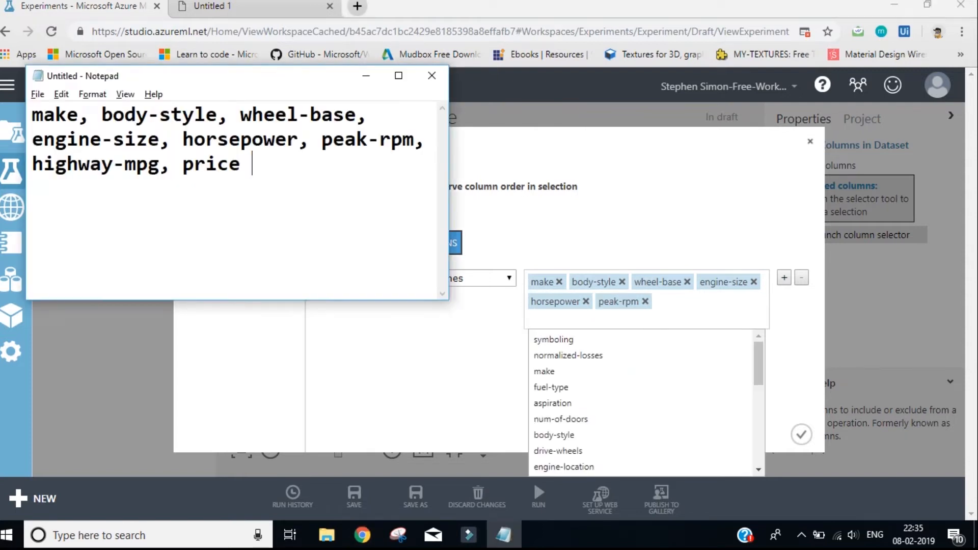
key("alt+Tab")
type("hig")
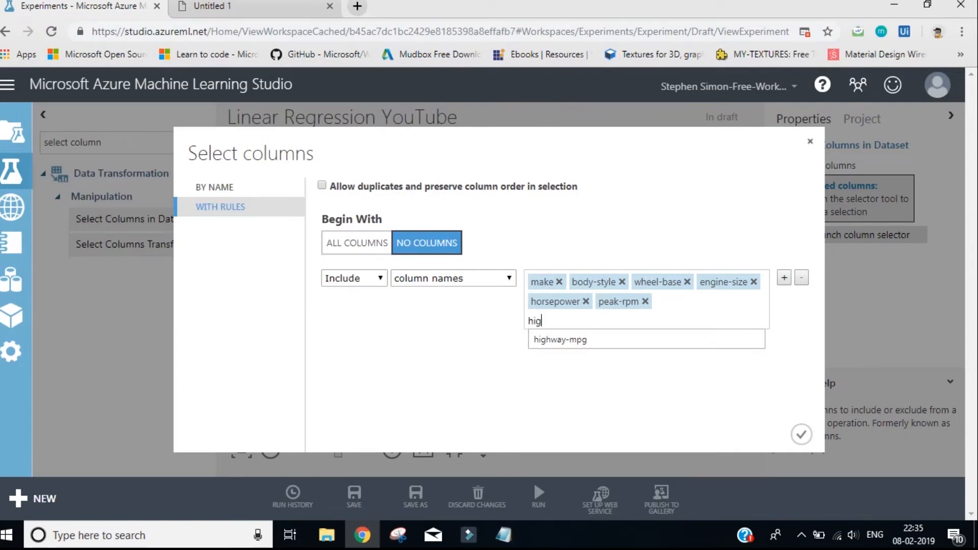
key("Down")
key("Return")
Check the Notepad list again and add price as the last included column name
key("alt+Tab")
key("alt+Tab")
type("price")
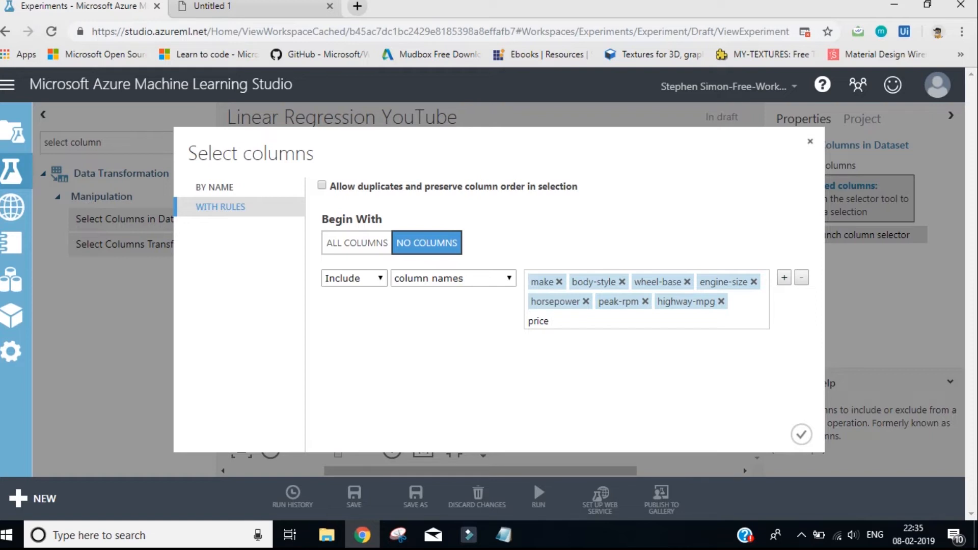
key("Down")
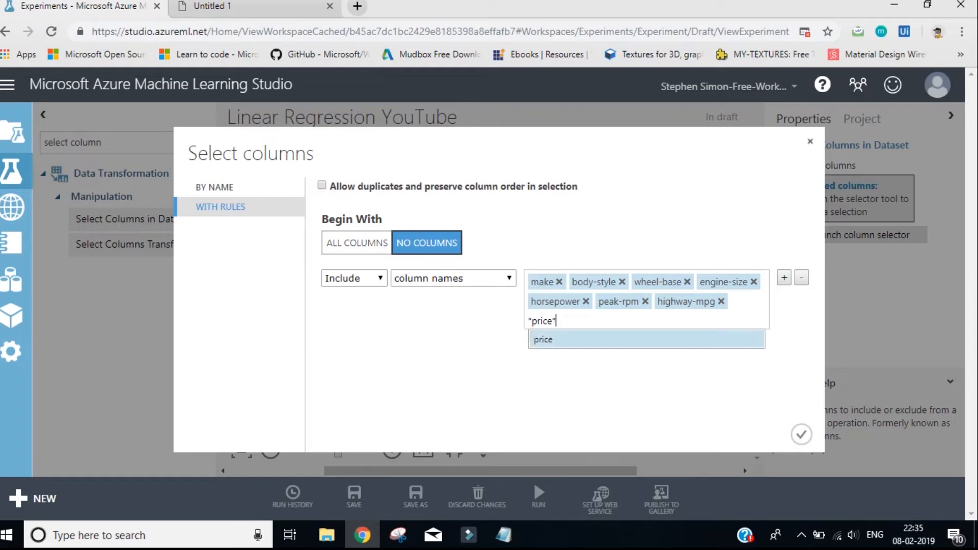
key("Return")
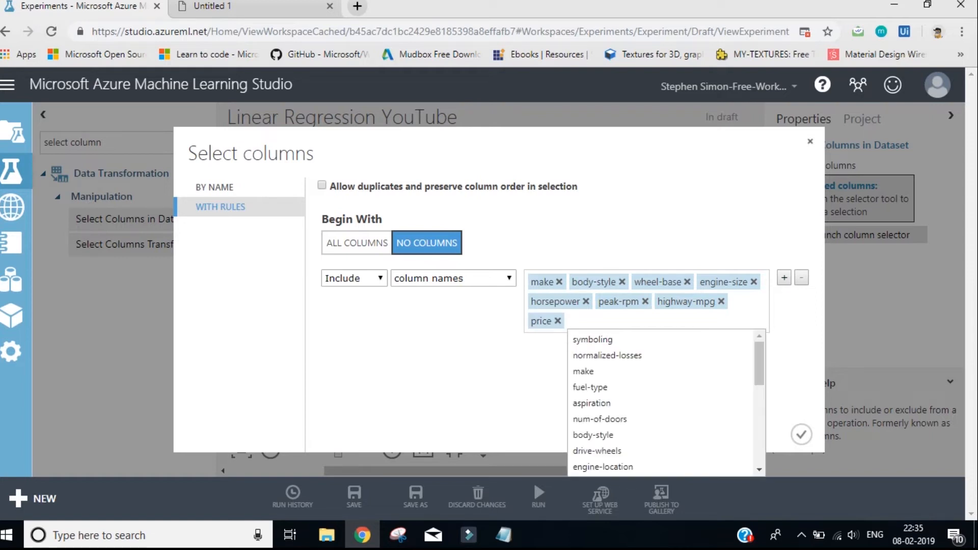
key("Escape")
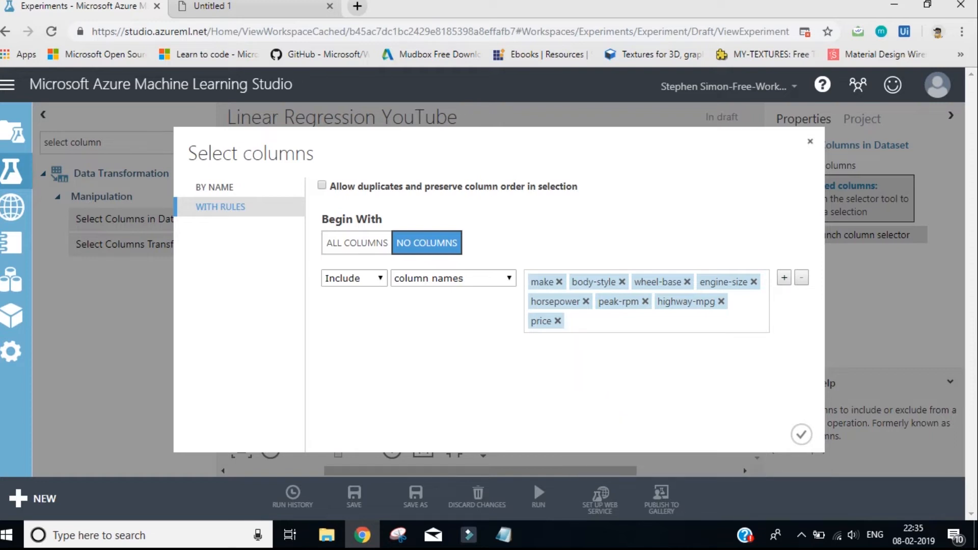
Confirm the column selection and run the whole experiment
left_click(801, 434)
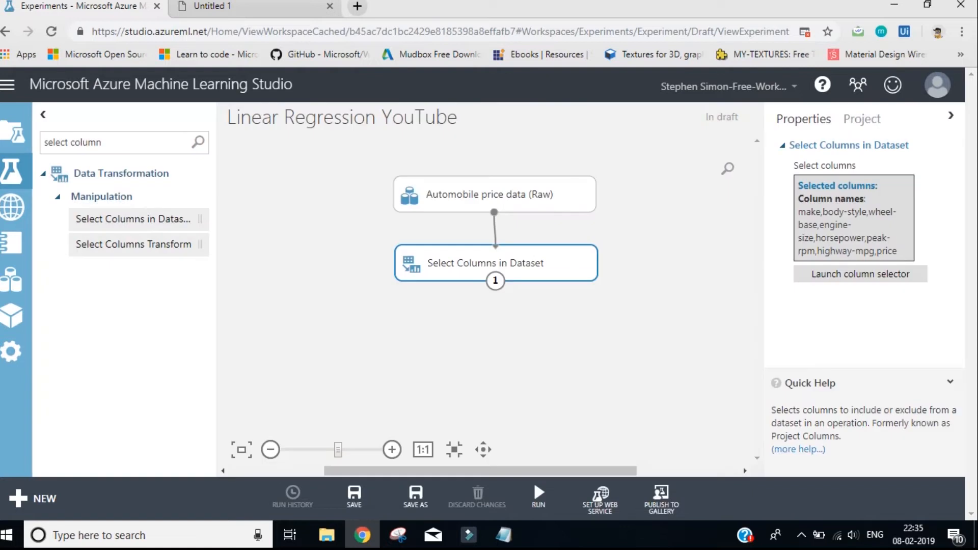
left_click(539, 496)
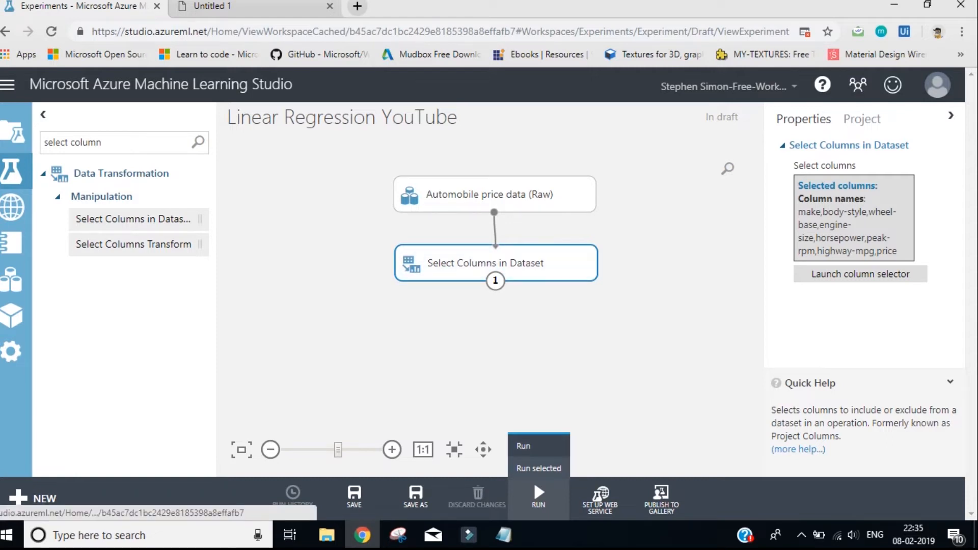
left_click(523, 446)
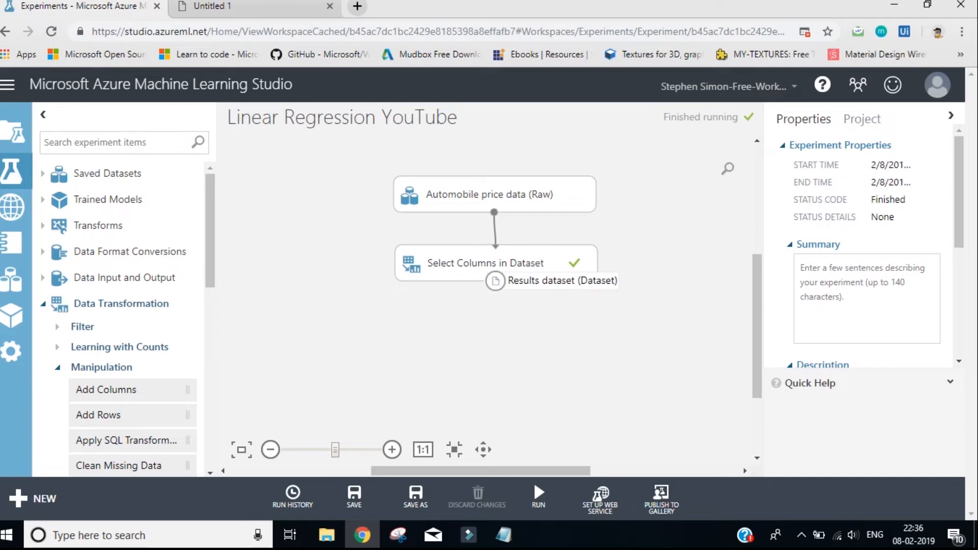
Visualize the results dataset of Select Columns in Dataset, examine the body-style statistics and the columns through price, and close the view
right_click(495, 281)
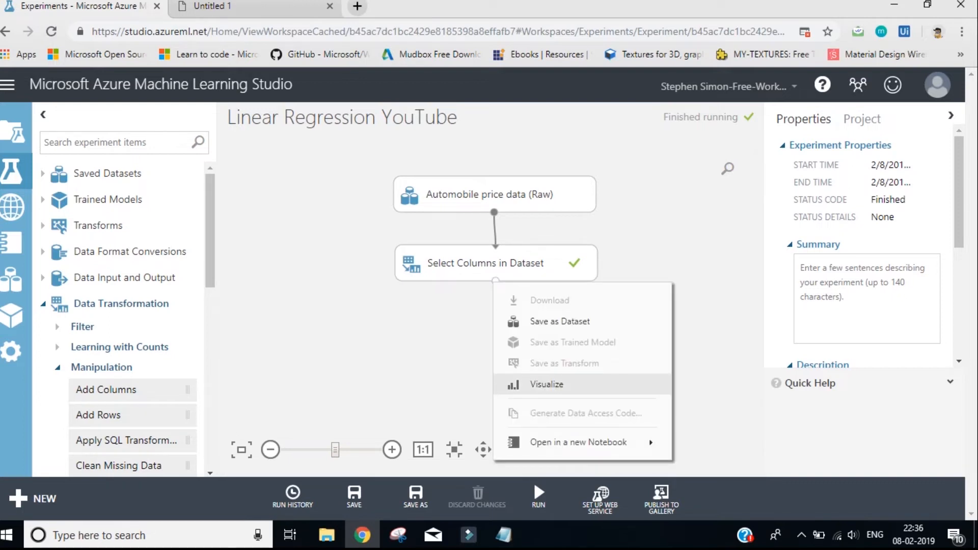
left_click(547, 384)
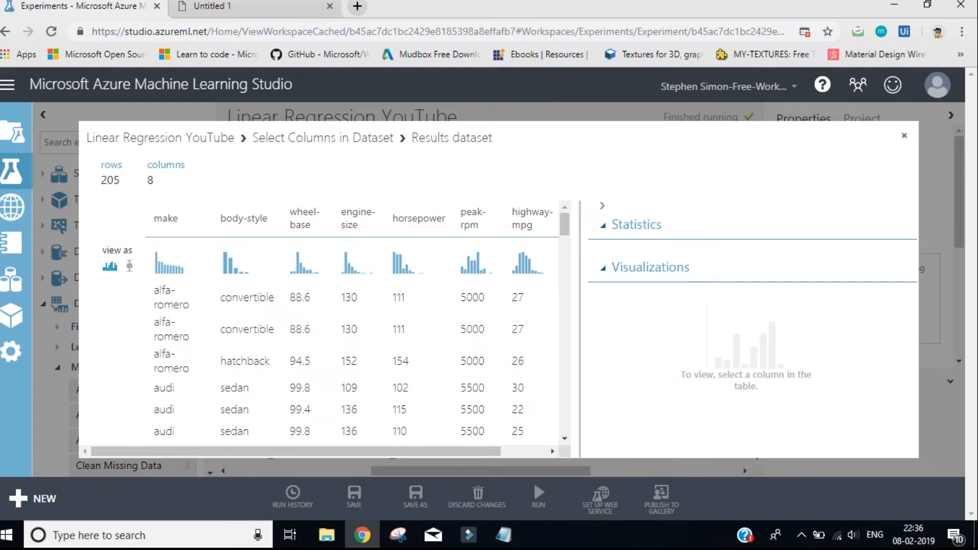
left_click(244, 218)
left_click_drag(295, 452, 341, 451)
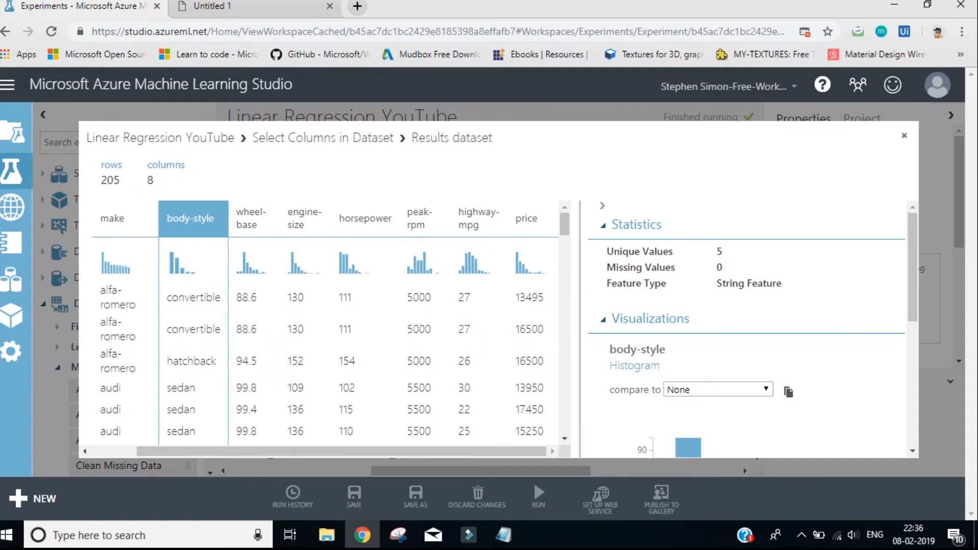
left_click(904, 136)
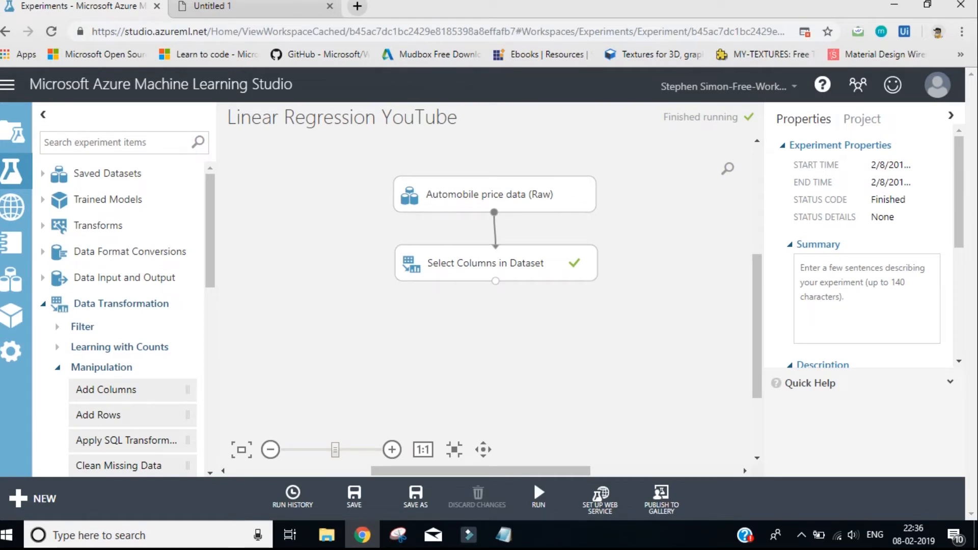
Visualize the Select Columns in Dataset results again, check the row and column counts, and close the view
right_click(495, 281)
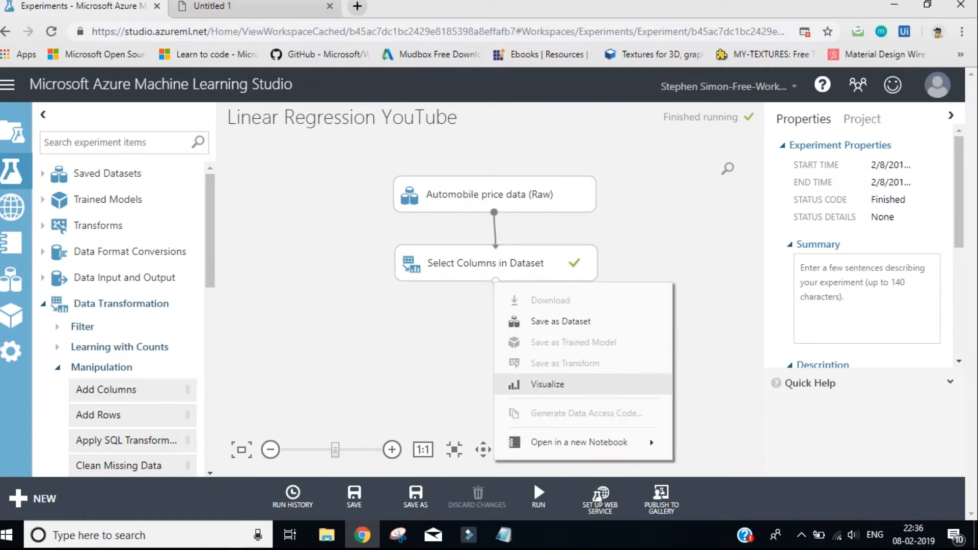
left_click(547, 384)
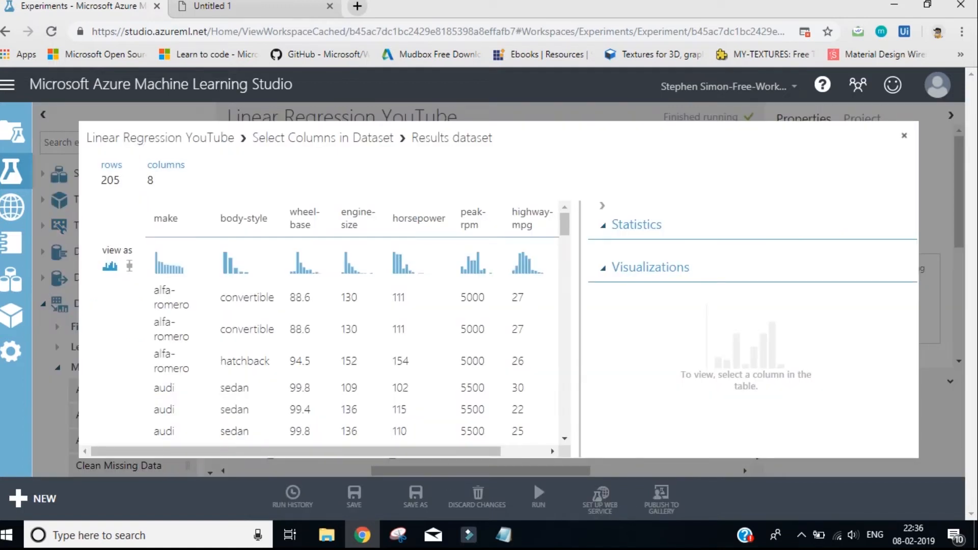
left_click_drag(101, 180, 138, 183)
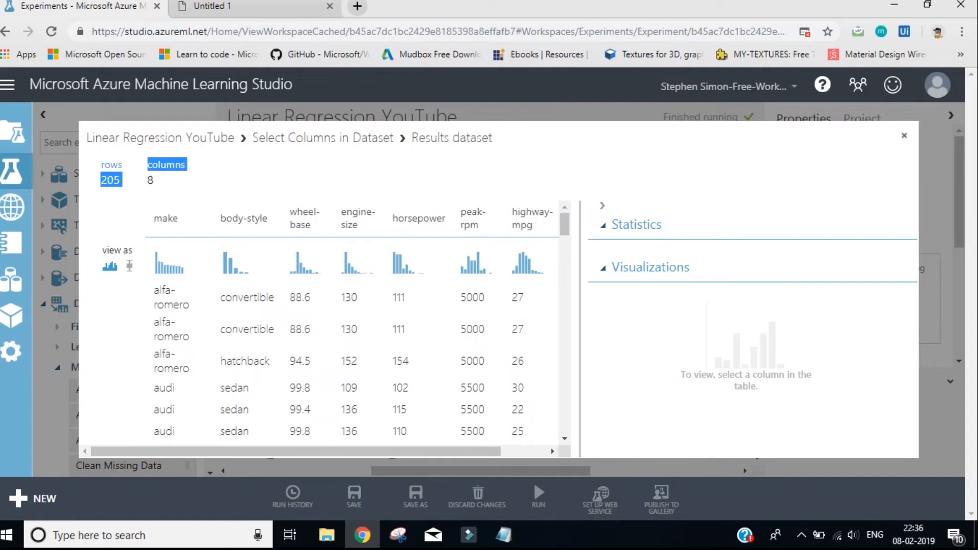
key("Escape")
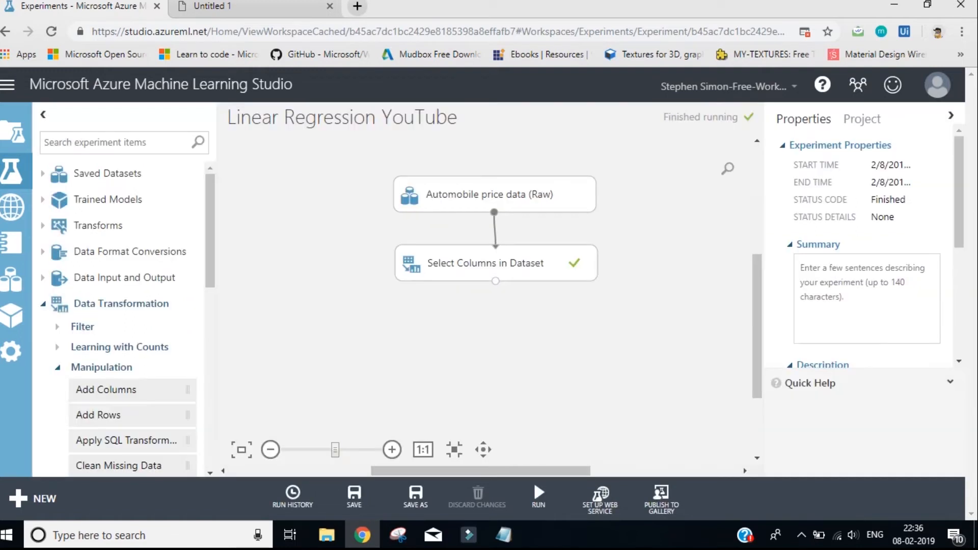
Search the experiment items for "clean", place Clean Missing Data below Select Columns in Dataset, and connect that module's output to its input
type("clean")
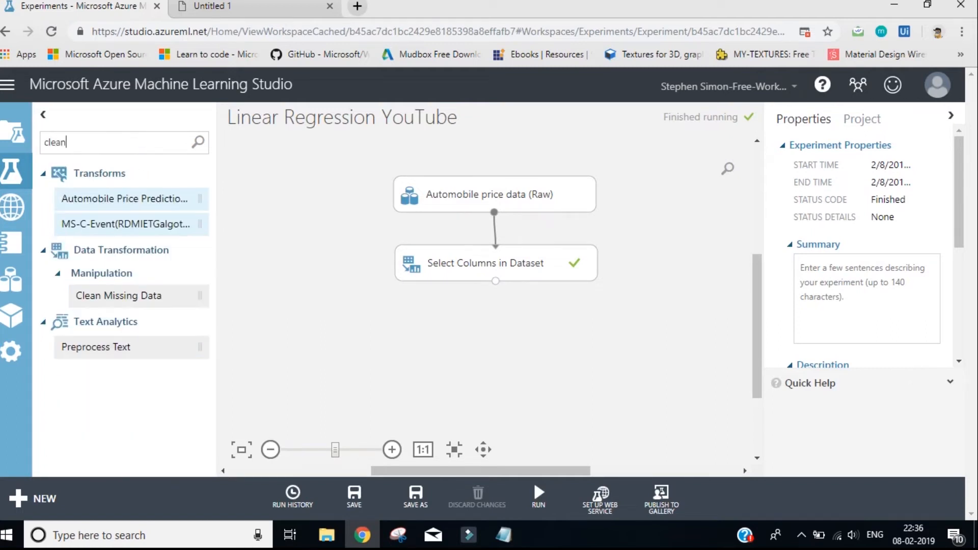
left_click_drag(118, 295, 469, 326)
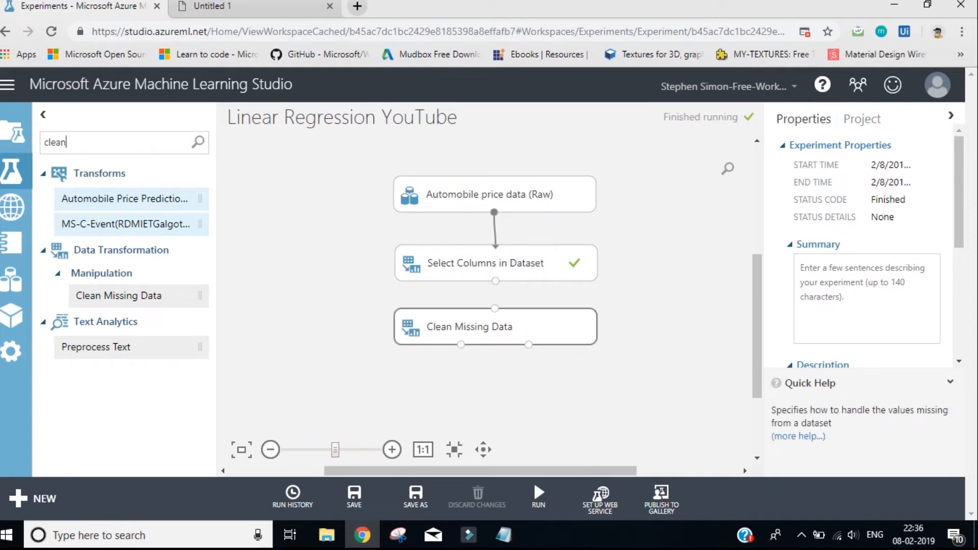
left_click_drag(496, 281, 495, 308)
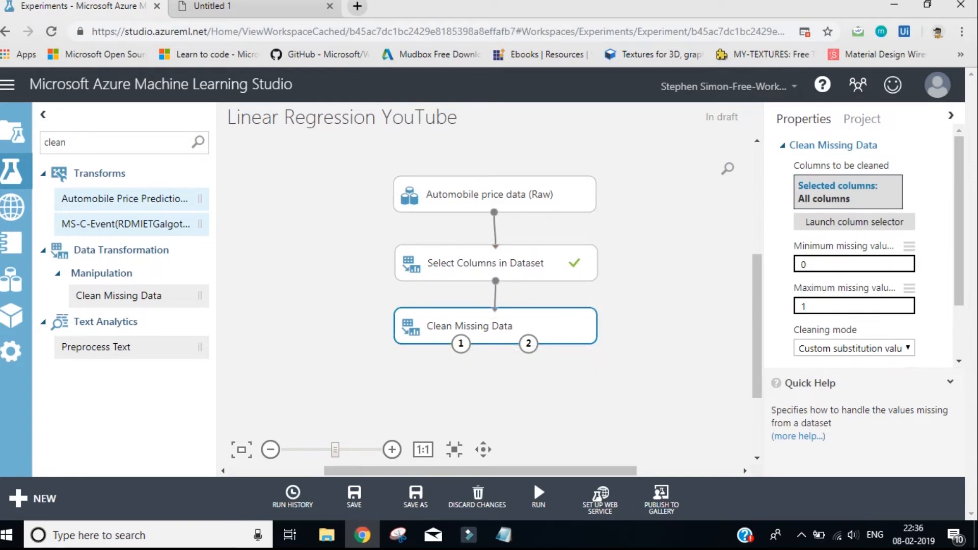
Set the Clean Missing Data cleaning mode to Remove entire row
scroll(866, 239, "down", 2)
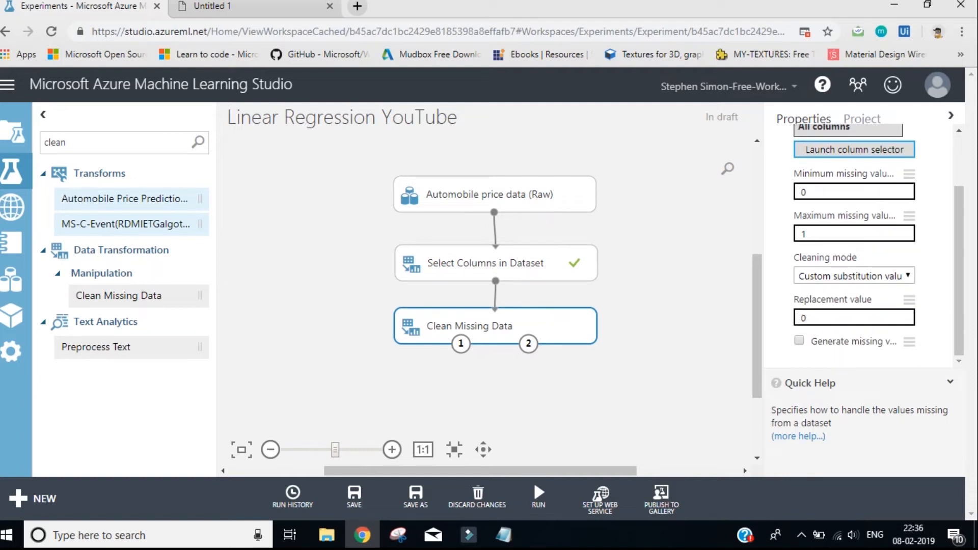
left_click(854, 276)
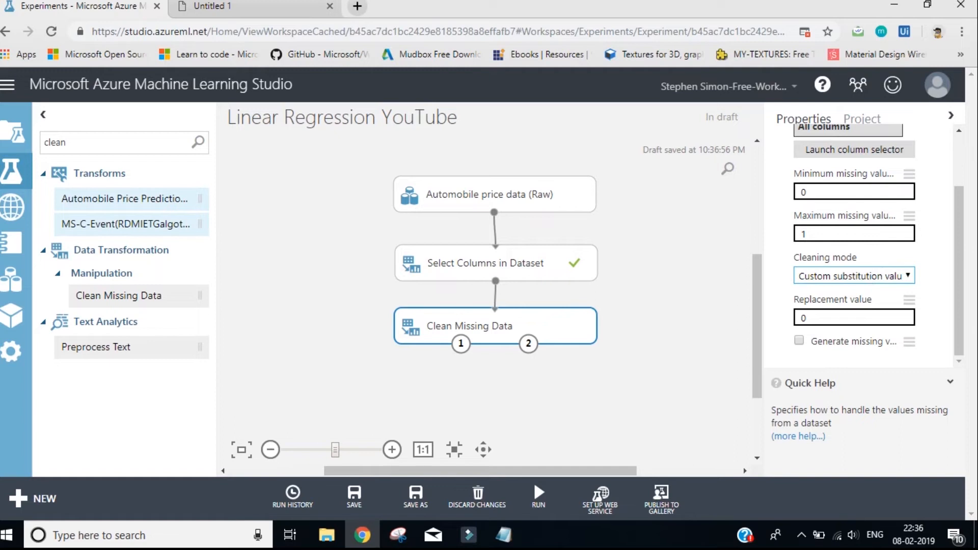
left_click(854, 276)
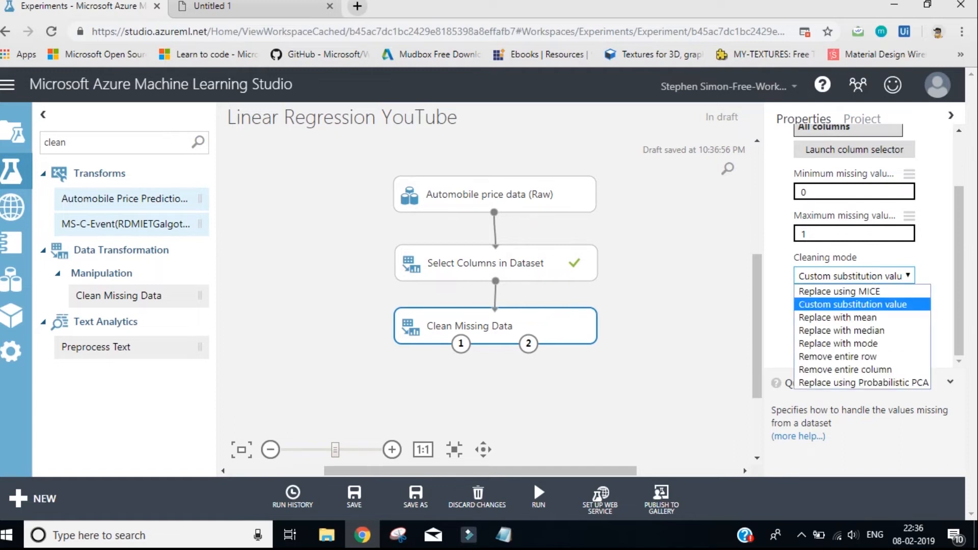
key("Down")
key("Down")
key("Down")
key("Down")
key("Return")
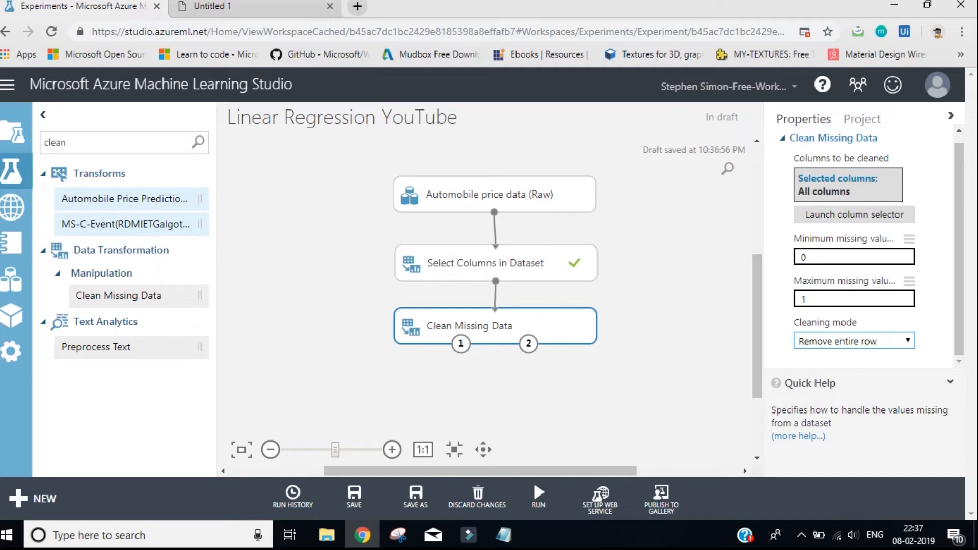
Run only the selected Clean Missing Data module
mouse_move(538, 497)
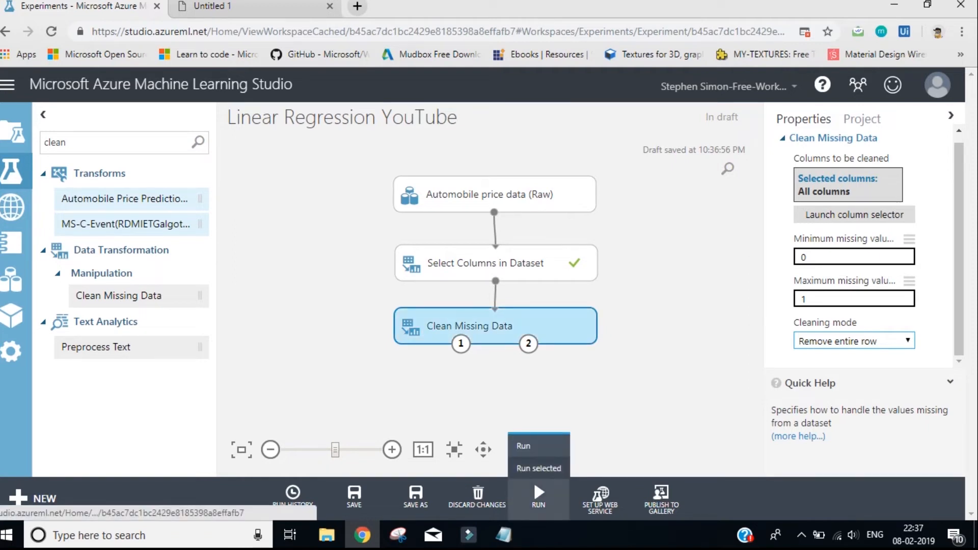
left_click(538, 468)
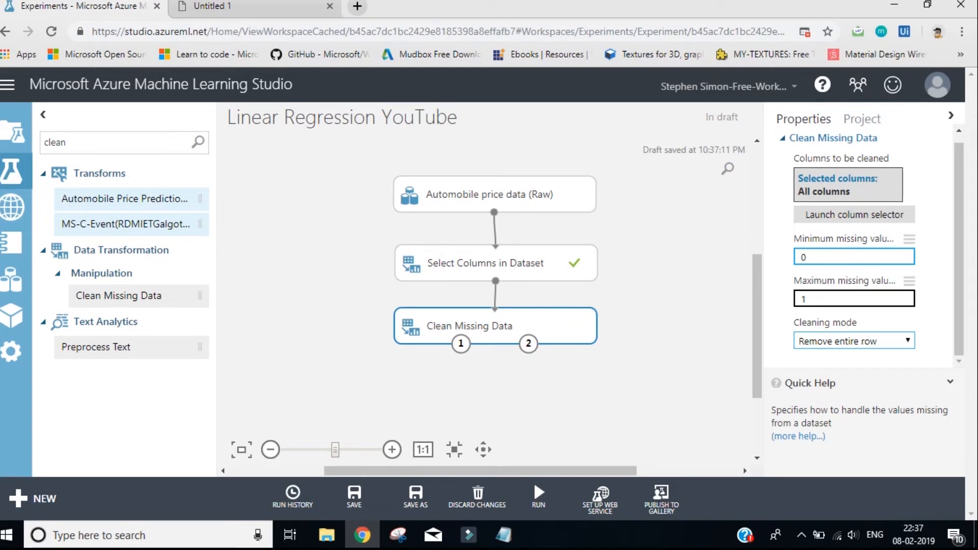
mouse_move(538, 494)
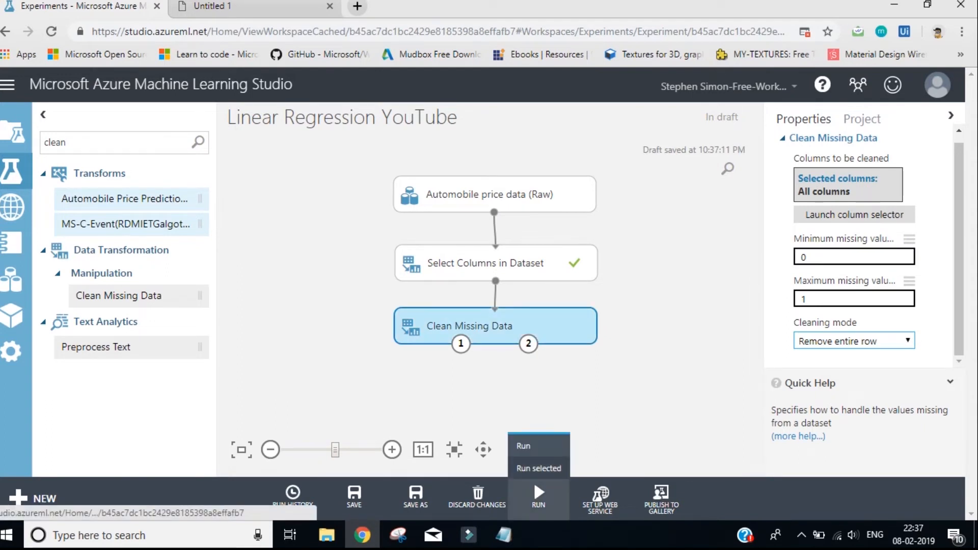
left_click(538, 468)
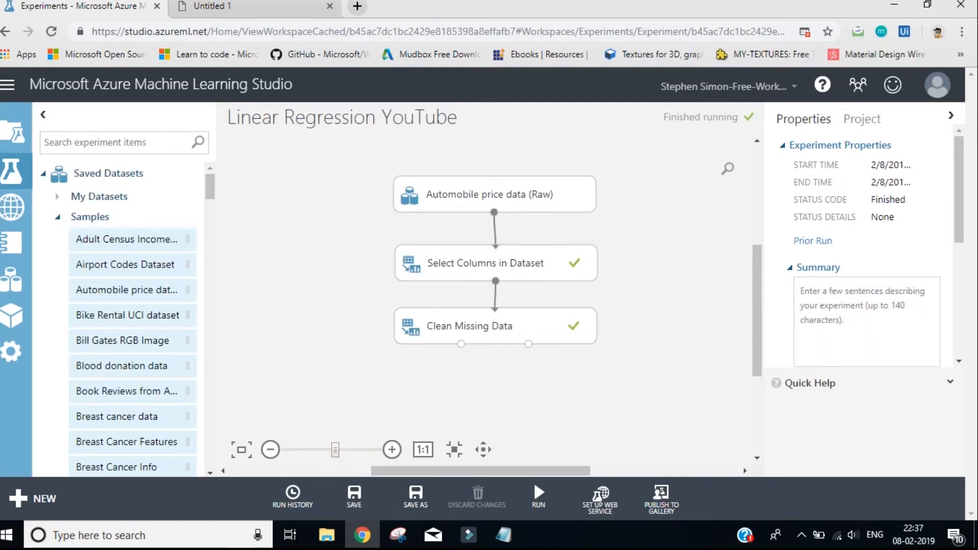
Visualize the cleaned dataset output of Clean Missing Data, check its row and column counts, and close the view
right_click(460, 344)
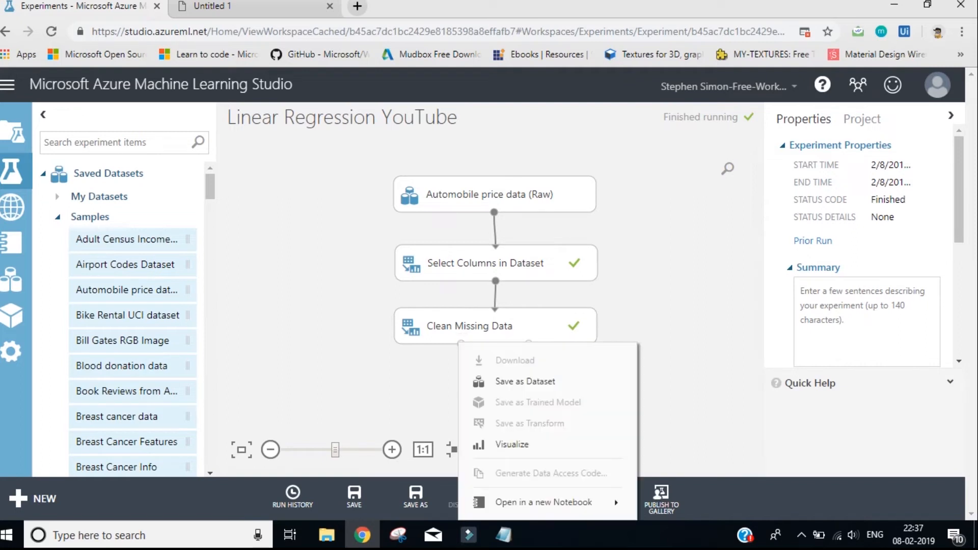
left_click(512, 444)
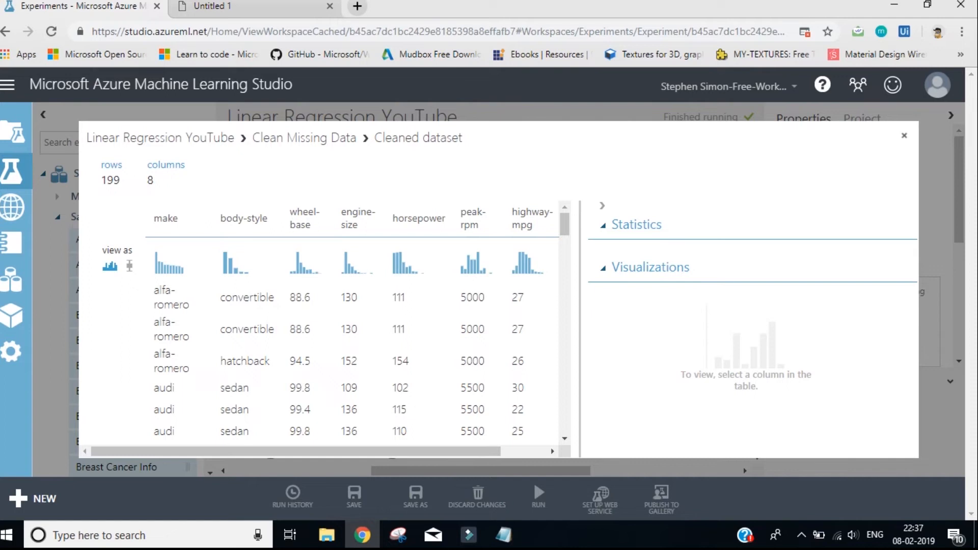
key("Escape")
Search the experiment items for "split", place Split Data below Clean Missing Data, and connect the cleaned dataset output to its input
scroll(494, 254, "down", 1)
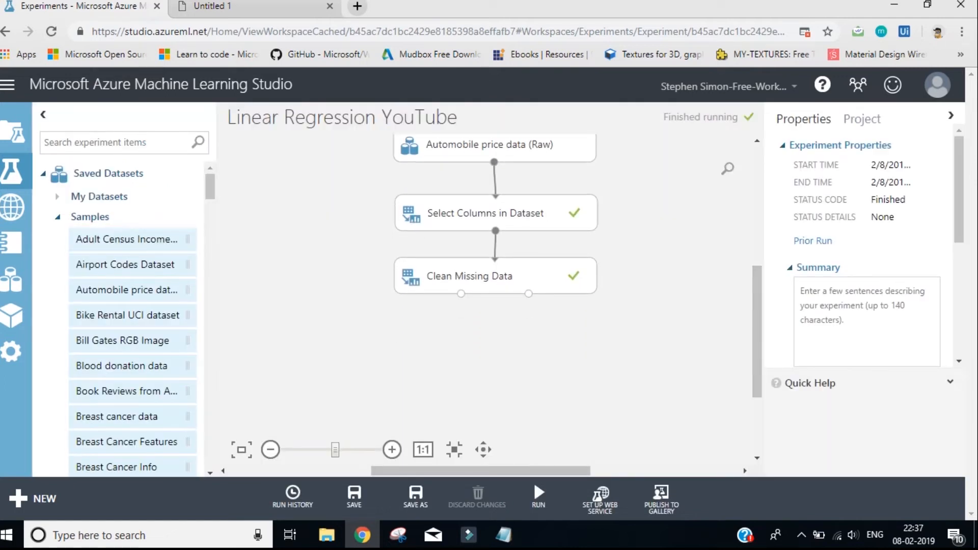
left_click(119, 142)
type("split")
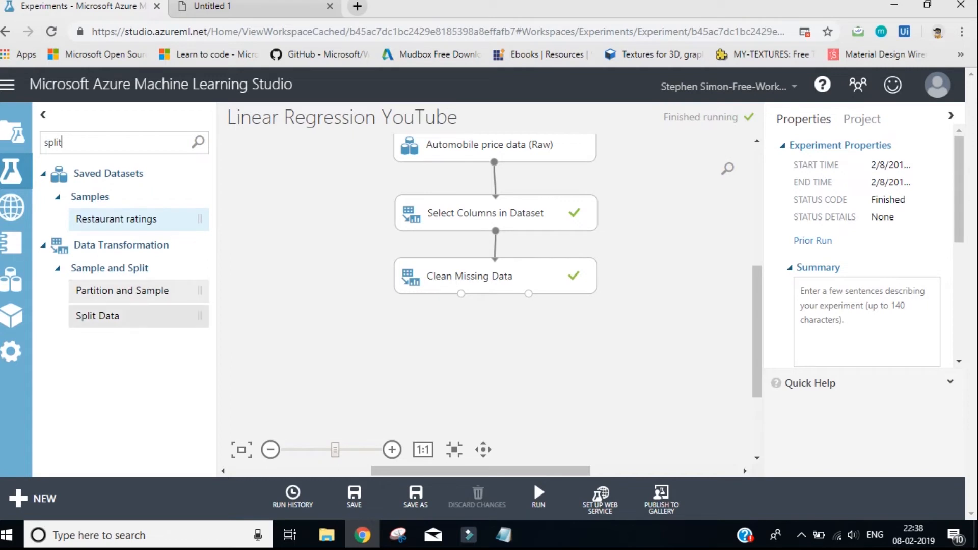
left_click_drag(97, 316, 418, 339)
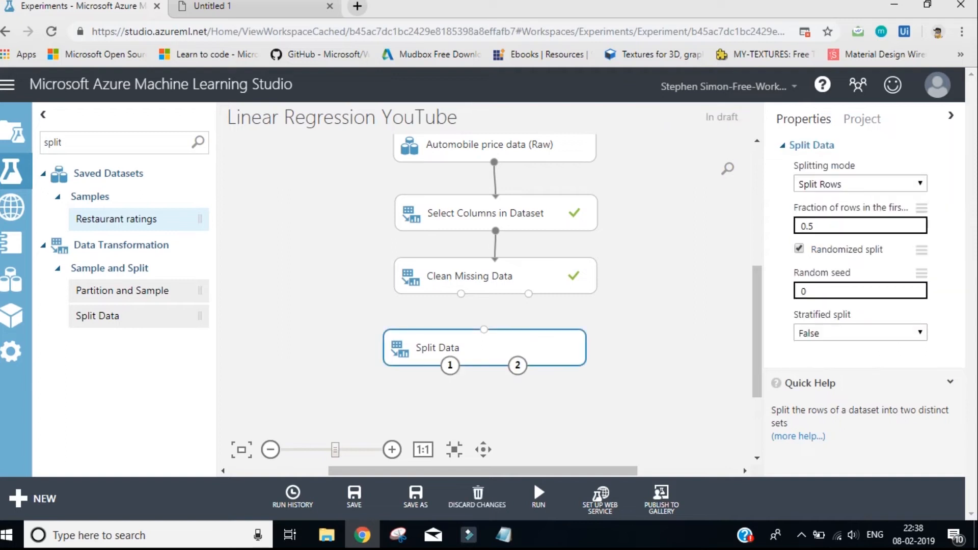
left_click_drag(460, 294, 484, 329)
Set Split Data's fraction of rows in the first output dataset to 0.75 and run the whole experiment
left_click(846, 225)
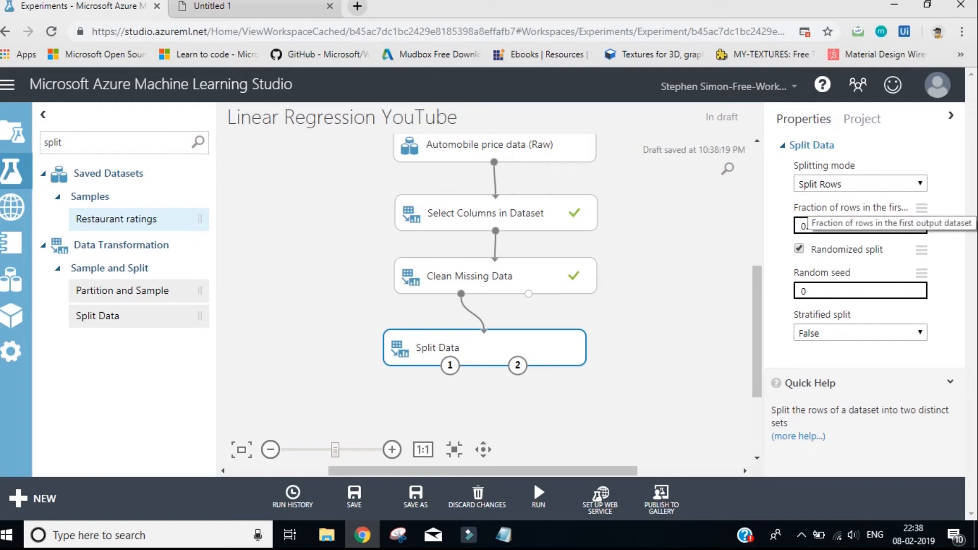
key("BackSpace")
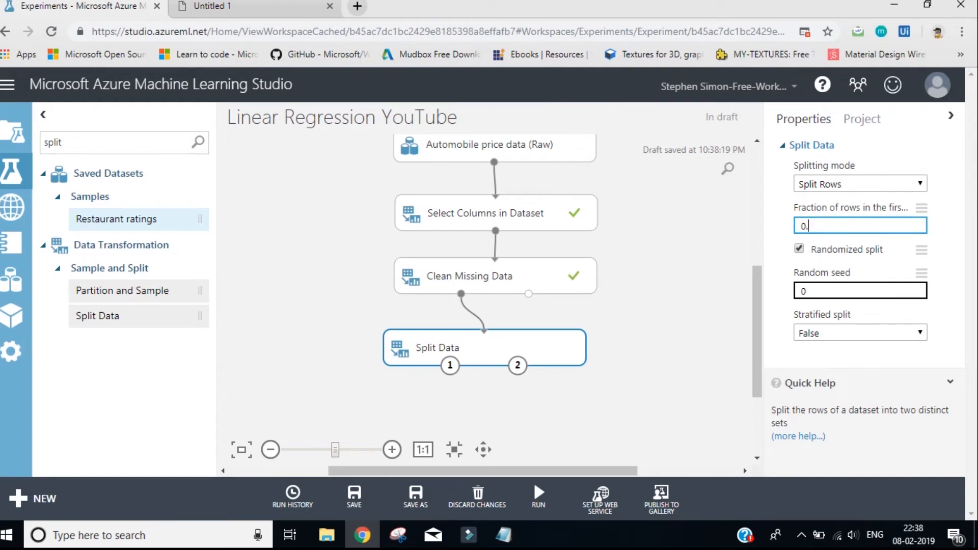
type("75")
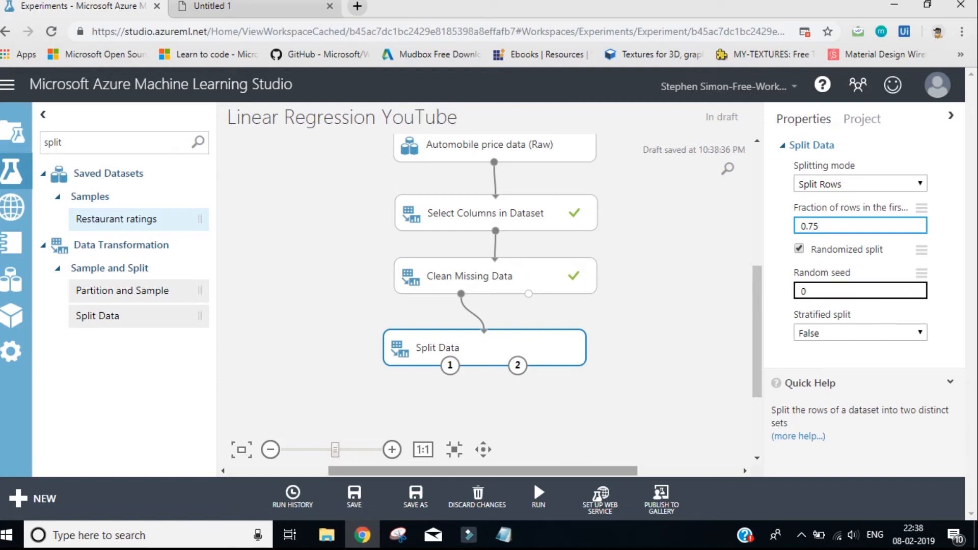
mouse_move(538, 497)
left_click(523, 446)
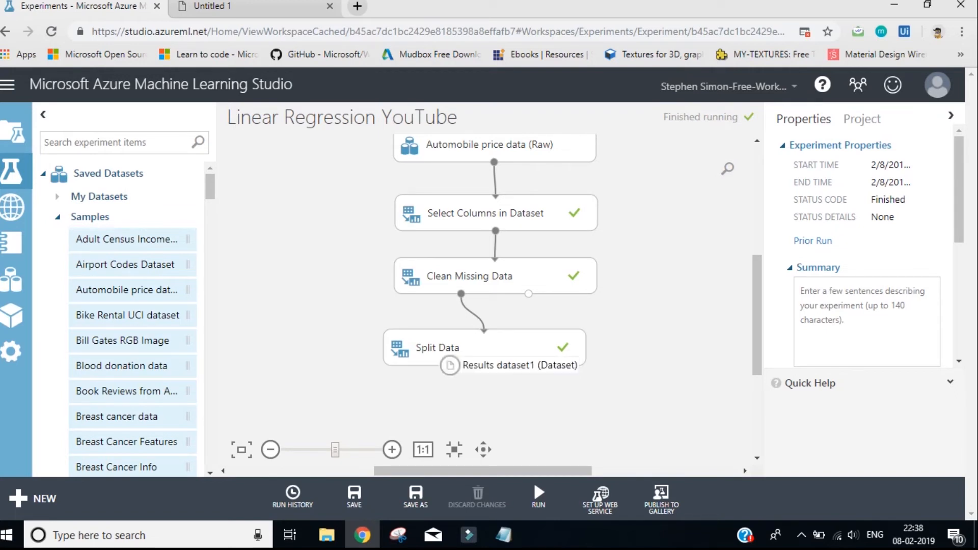
Visualize the first and second results datasets of Split Data in turn, check their row counts, and close each view
right_click(450, 365)
left_click(503, 444)
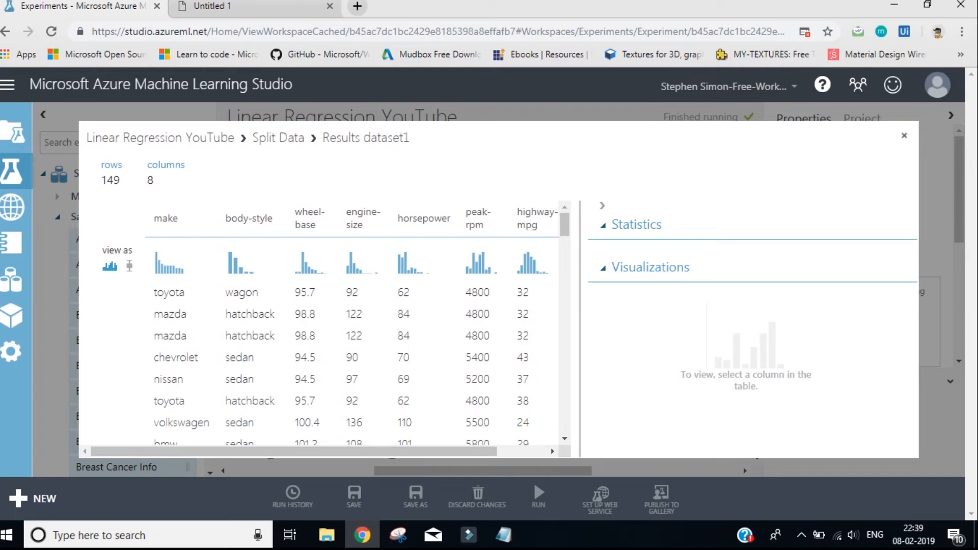
left_click(904, 136)
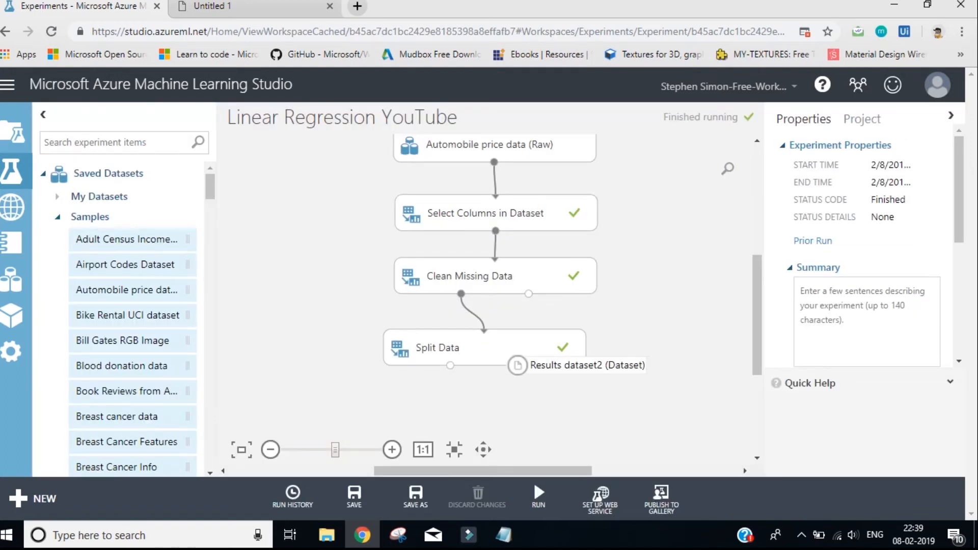
right_click(517, 365)
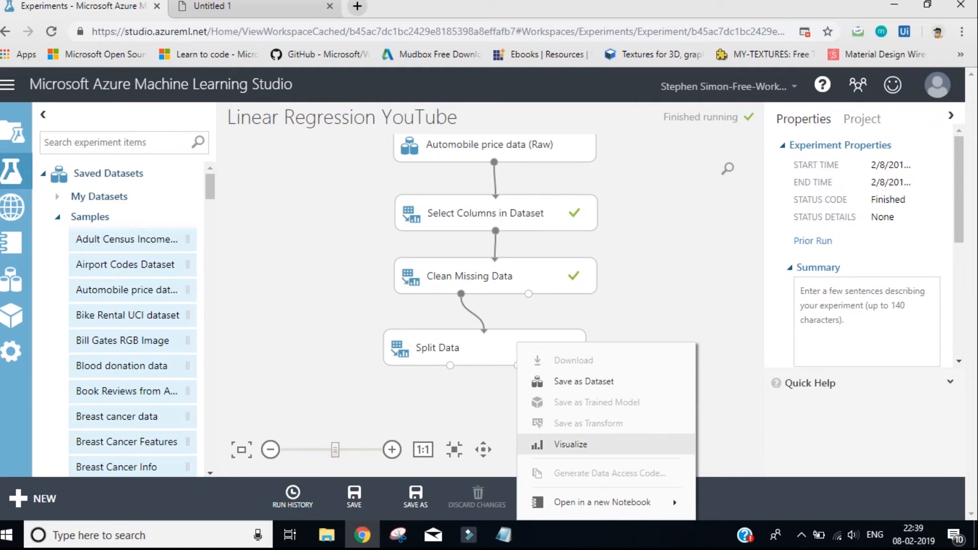
left_click(571, 444)
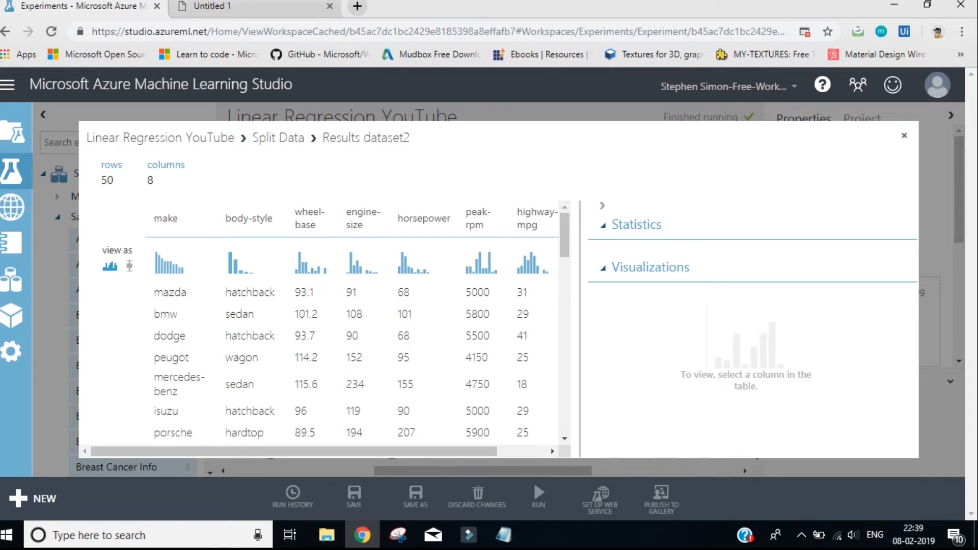
left_click(904, 135)
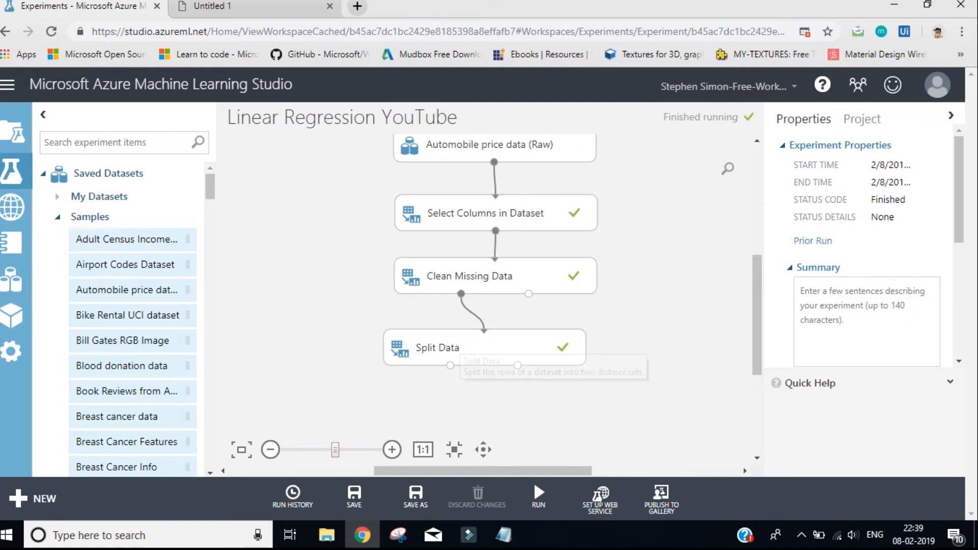
Search the experiment items for "linear" and place the Linear Regression module below and to the left of Split Data
left_click(96, 143)
type("l")
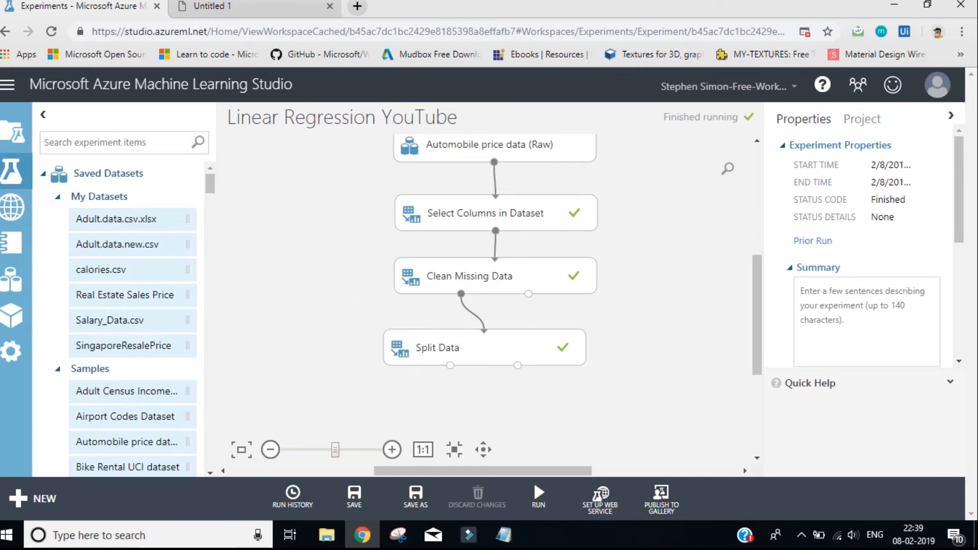
type("inear")
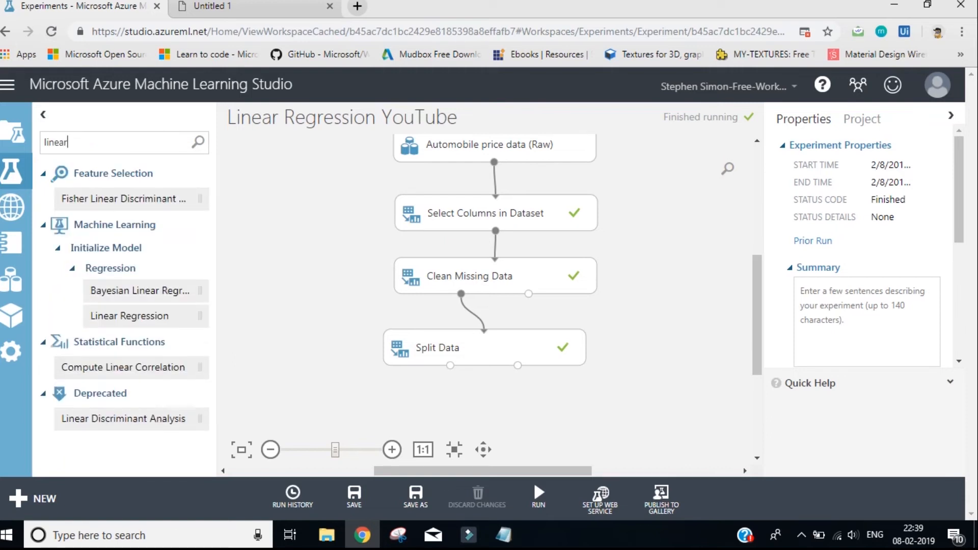
left_click_drag(130, 316, 480, 410)
left_click_drag(757, 316, 757, 331)
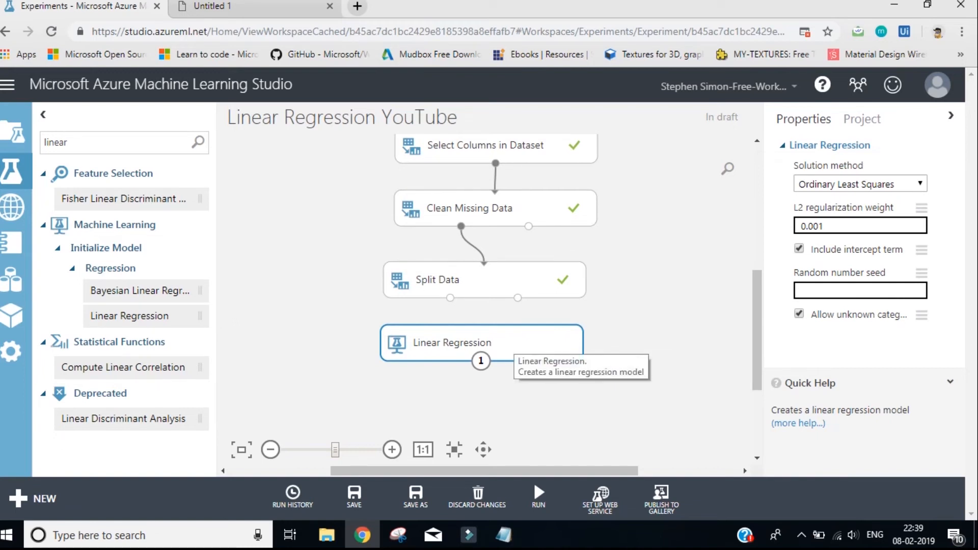
left_click_drag(509, 346, 350, 338)
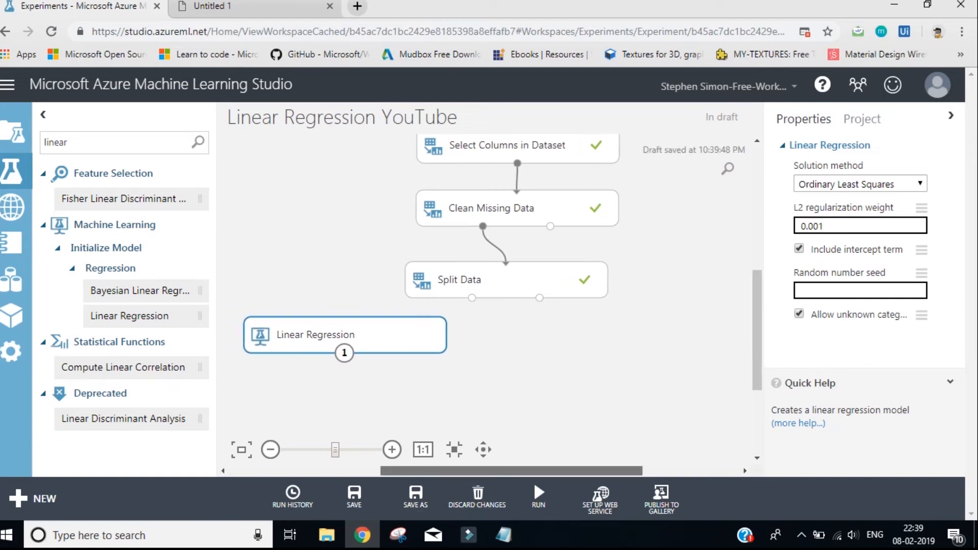
left_click_drag(377, 335, 361, 337)
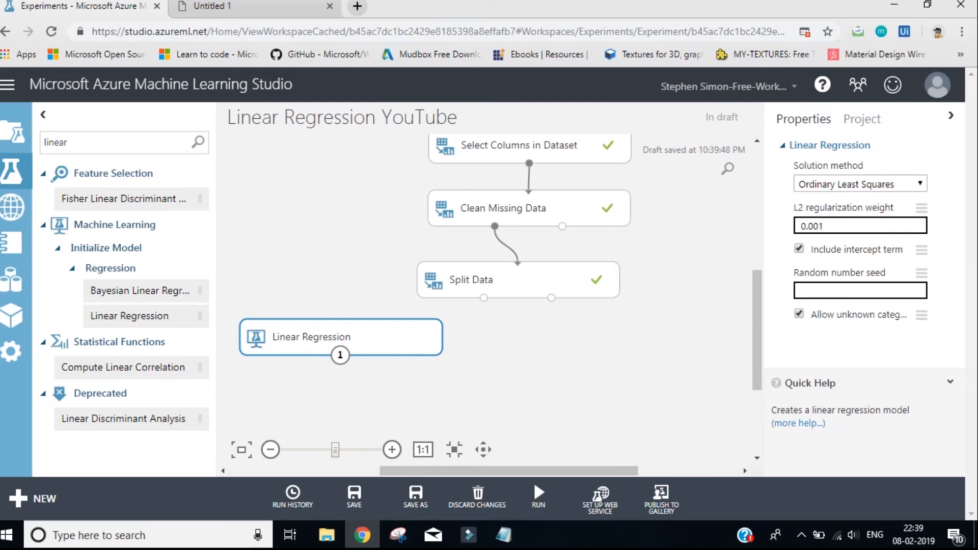
Find and place Train Model below Split Data, connecting Linear Regression to its first input and Split Data's first output to its second
left_click_drag(75, 143, 22, 142)
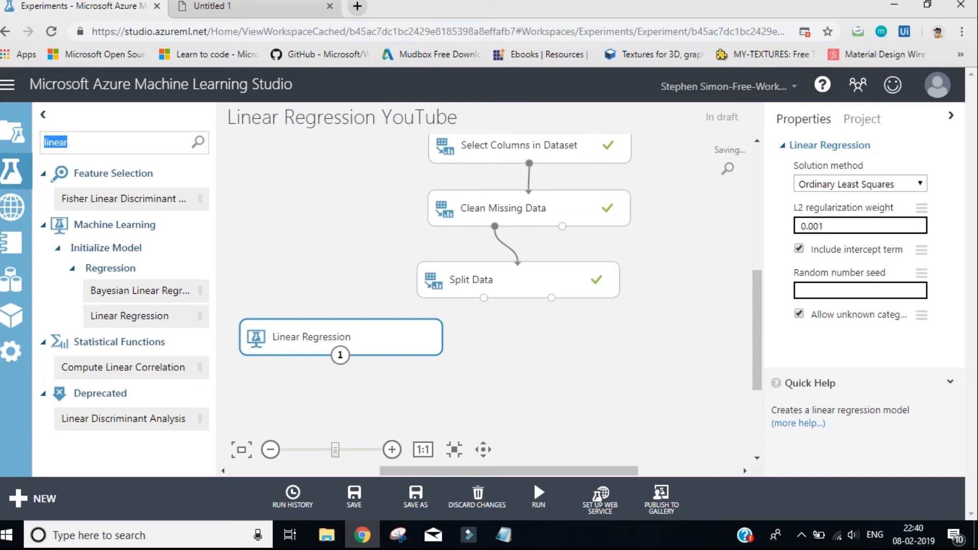
type("trai")
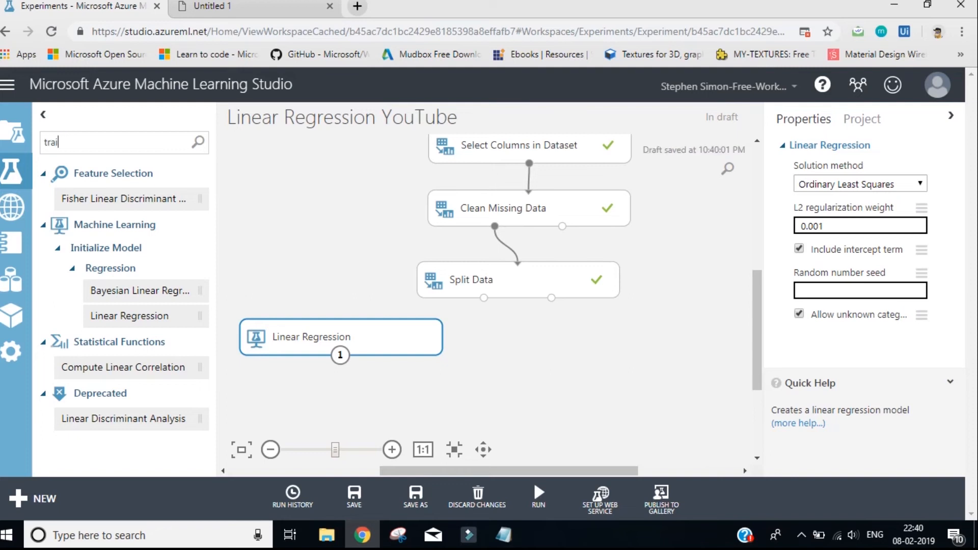
type("n model")
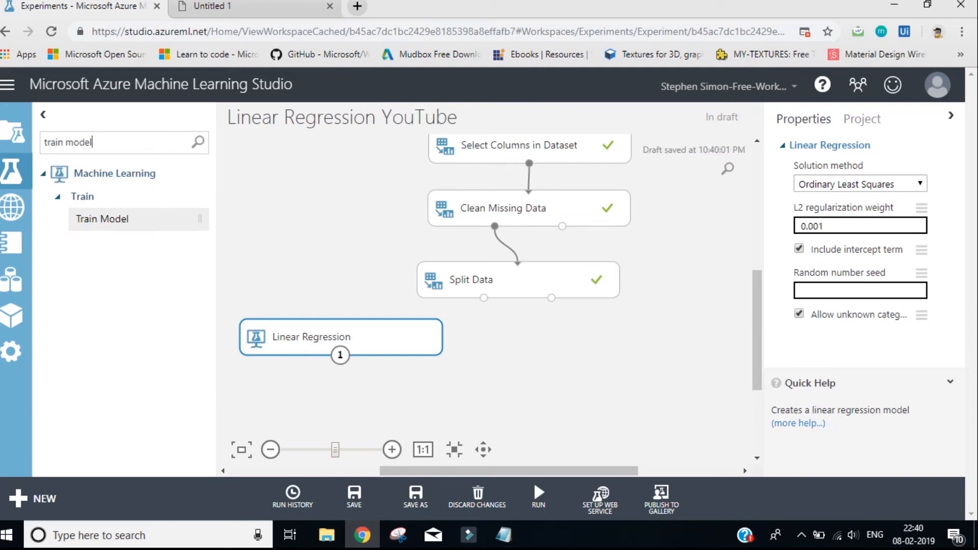
left_click_drag(102, 218, 468, 391)
left_click_drag(756, 330, 757, 351)
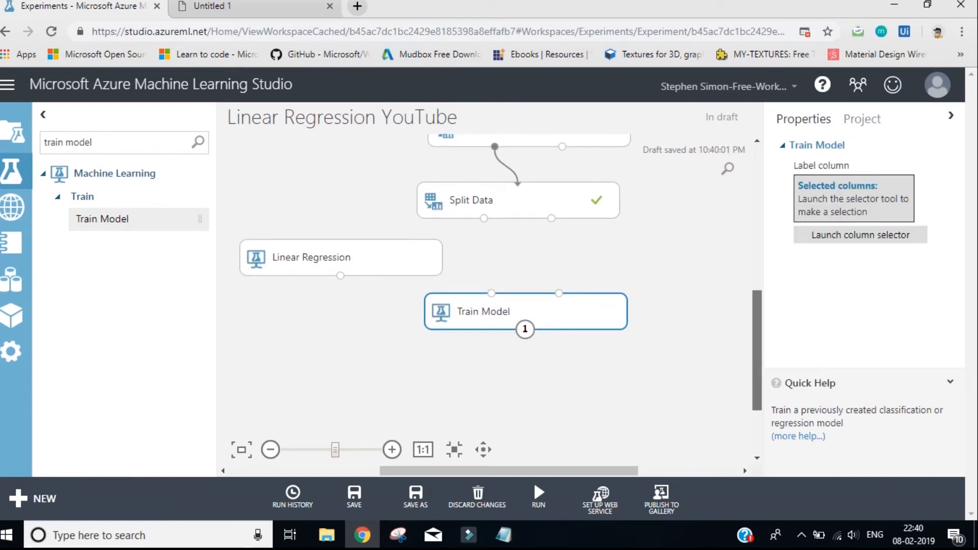
left_click_drag(533, 313, 528, 336)
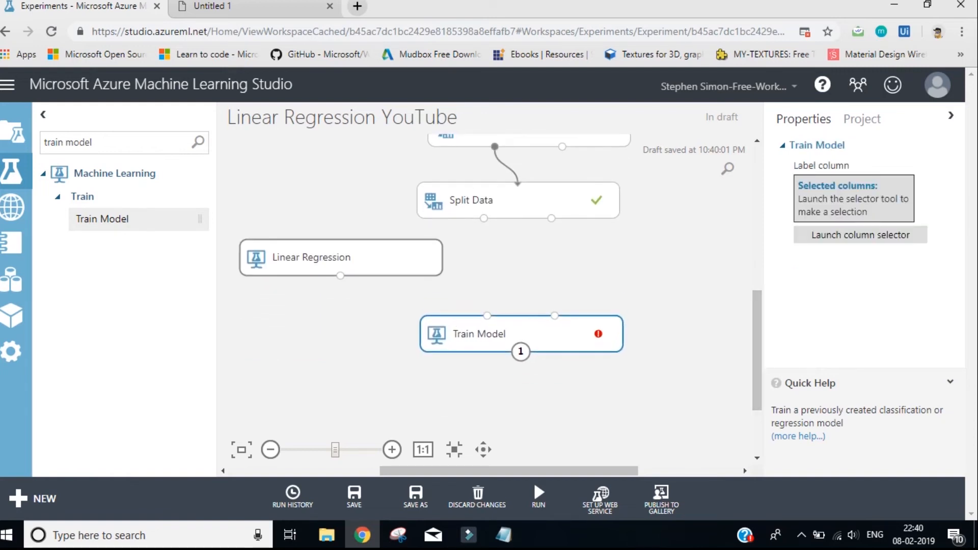
left_click_drag(340, 276, 487, 316)
left_click_drag(484, 219, 555, 315)
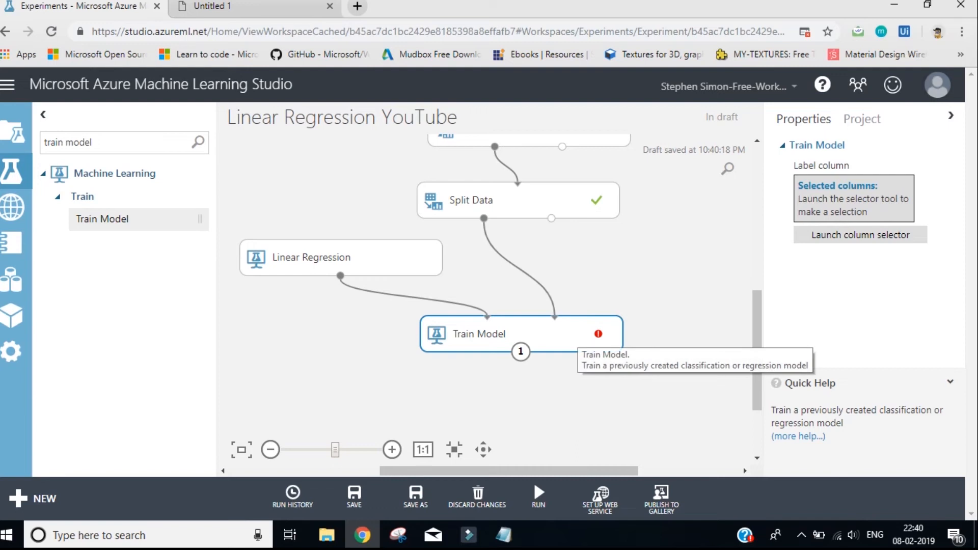
Choose the price column as Train Model's label column
left_click(860, 235)
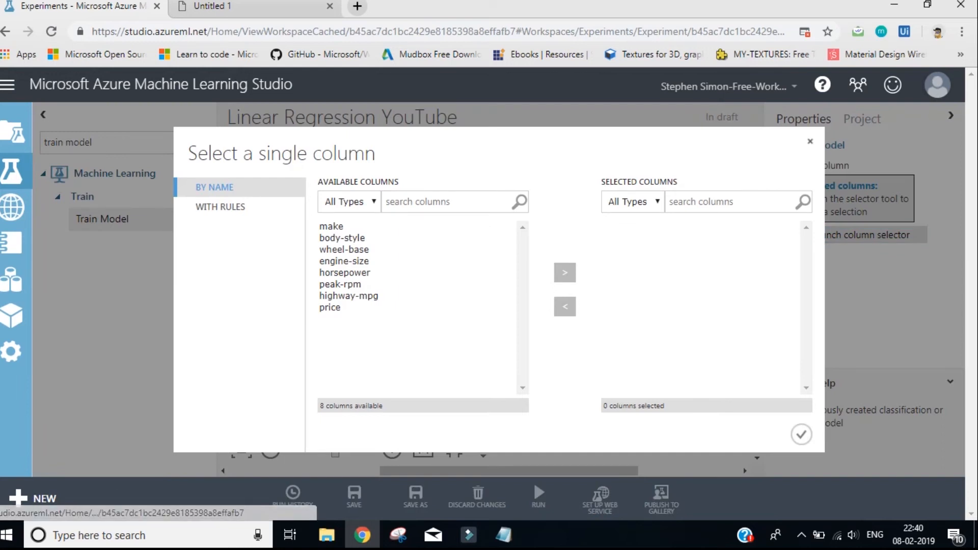
left_click(330, 307)
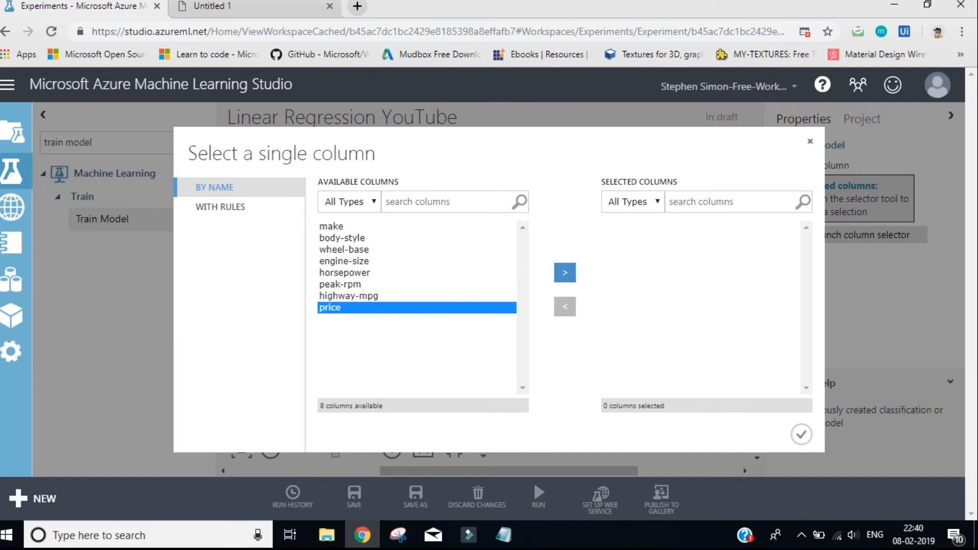
left_click(564, 272)
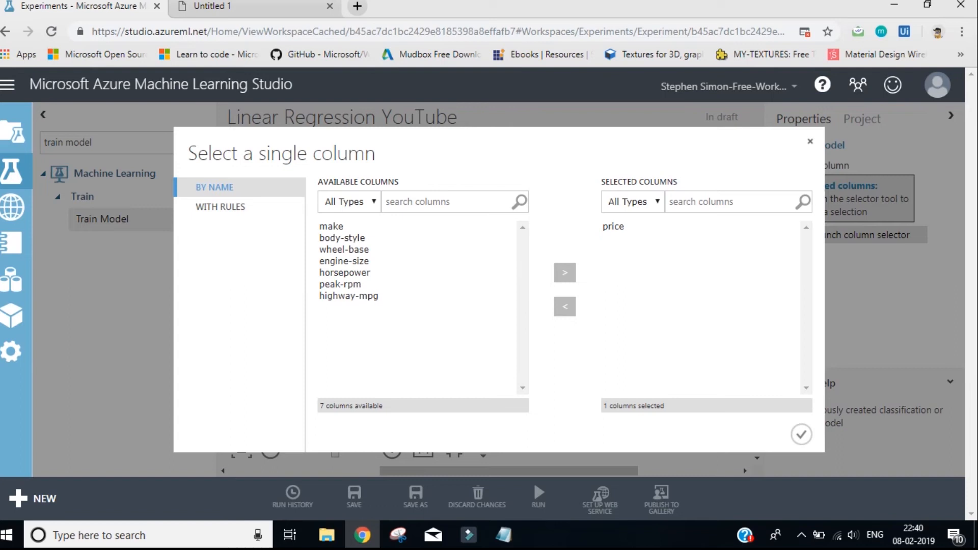
left_click(613, 226)
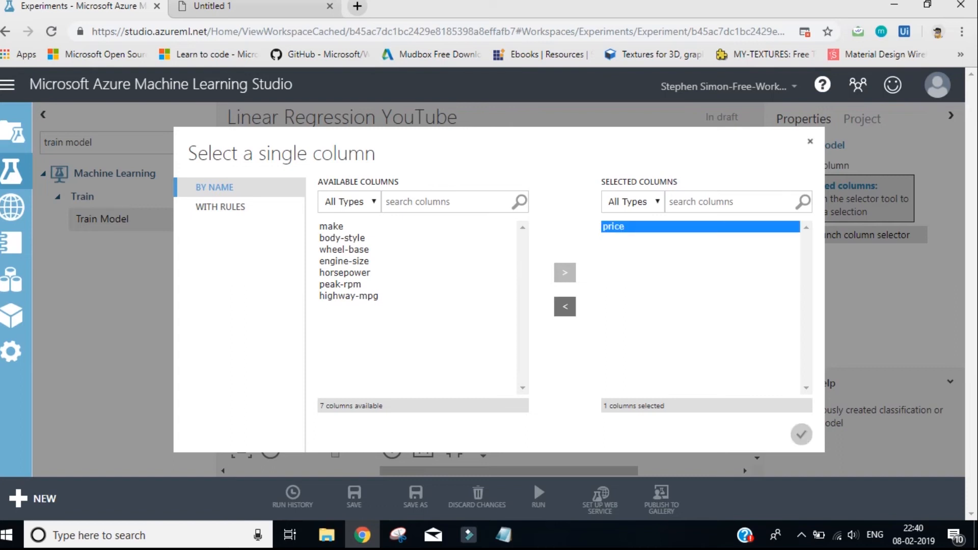
left_click(801, 435)
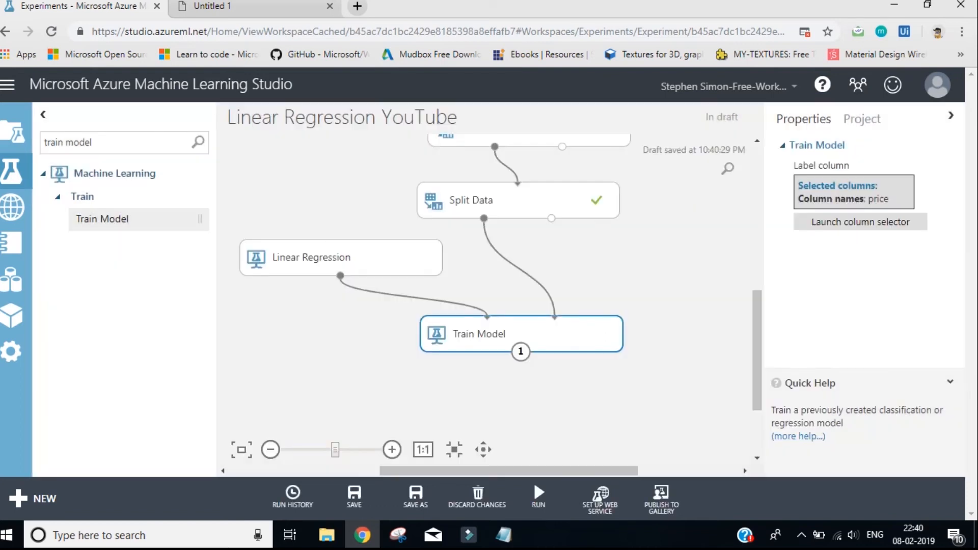
Search the experiment items for "score mo" and place the Score Model module below and slightly to the right of Train Model
scroll(484, 269, "down", 1)
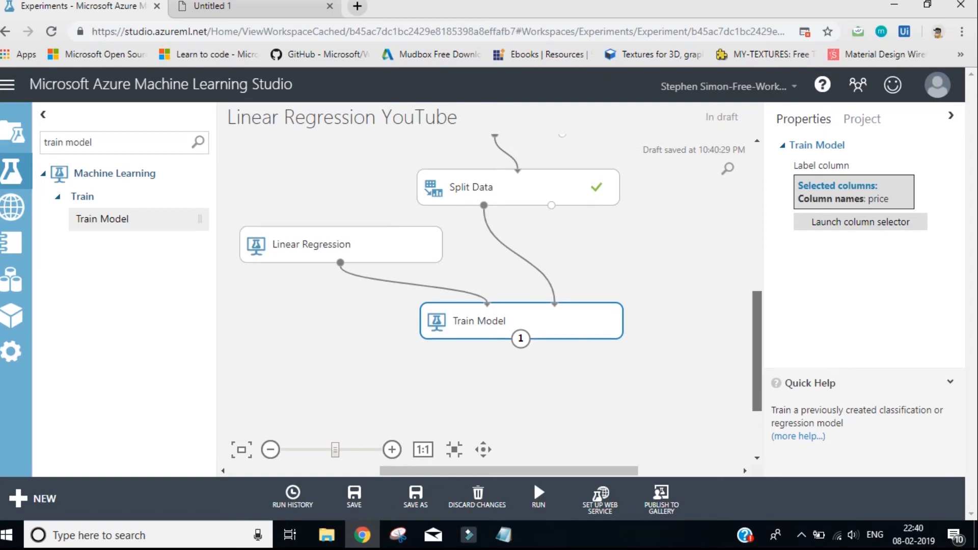
mouse_move(757, 363)
left_mouse_down()
mouse_move(757, 354)
mouse_move(757, 364)
left_mouse_up()
left_click_drag(508, 471, 511, 471)
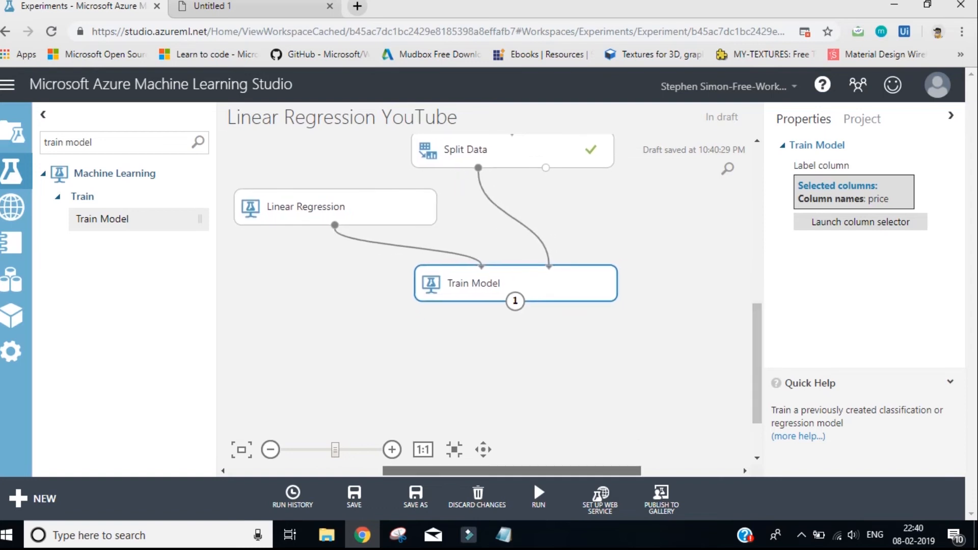
key("ctrl+a")
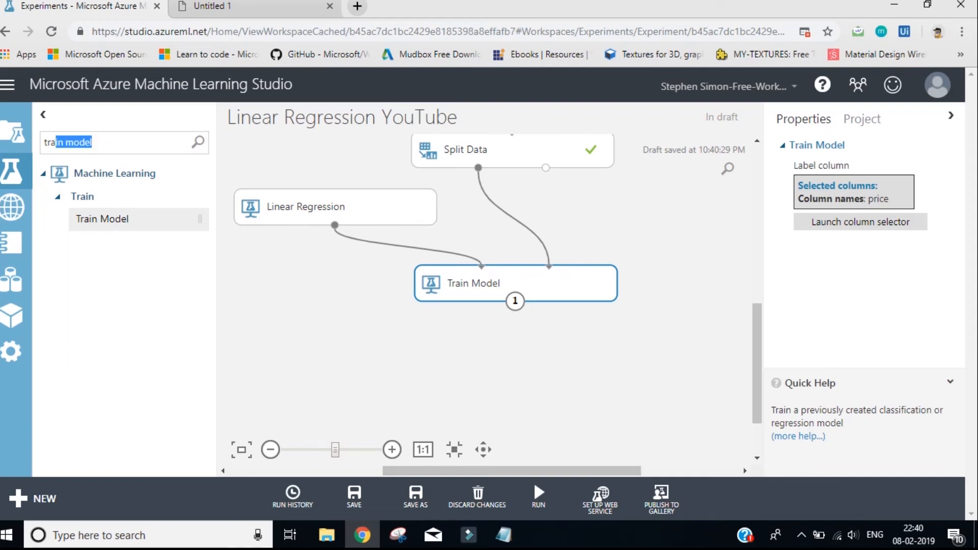
type("score mo")
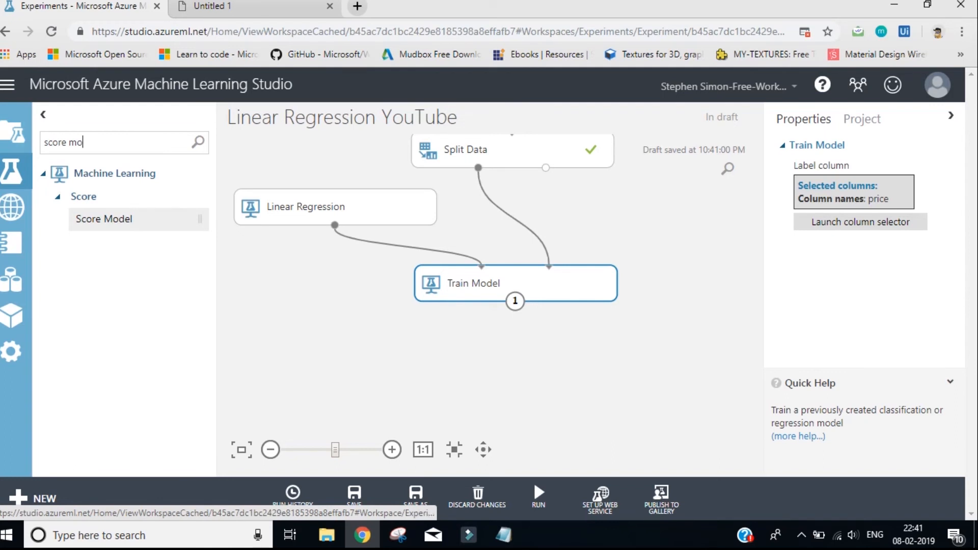
left_click_drag(117, 219, 577, 390)
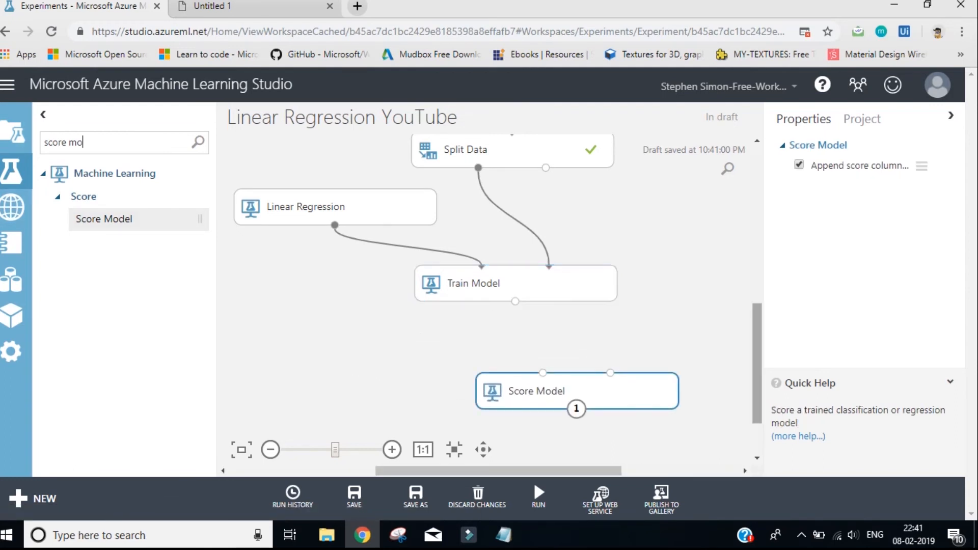
scroll(489, 280, "down", 2)
scroll(489, 280, "up", 2)
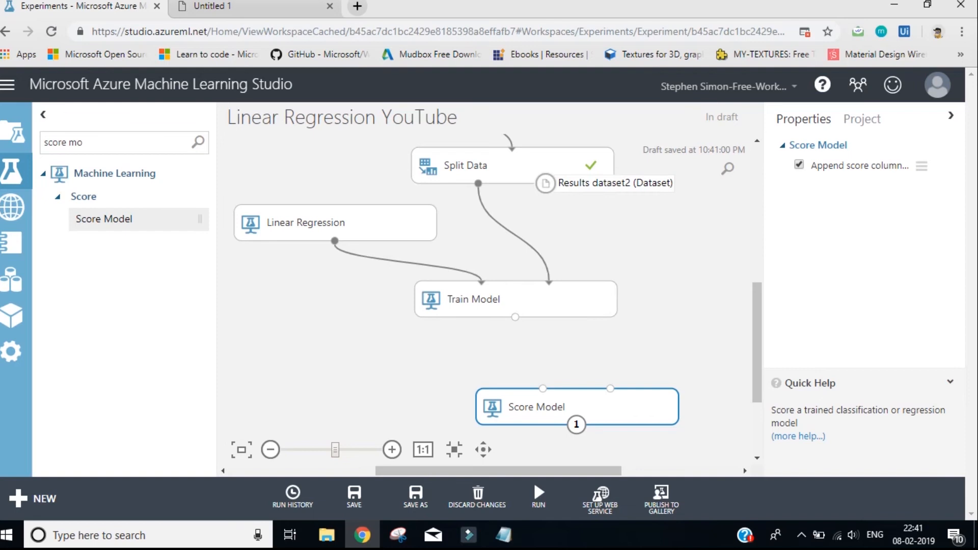
left_click_drag(577, 406, 610, 389)
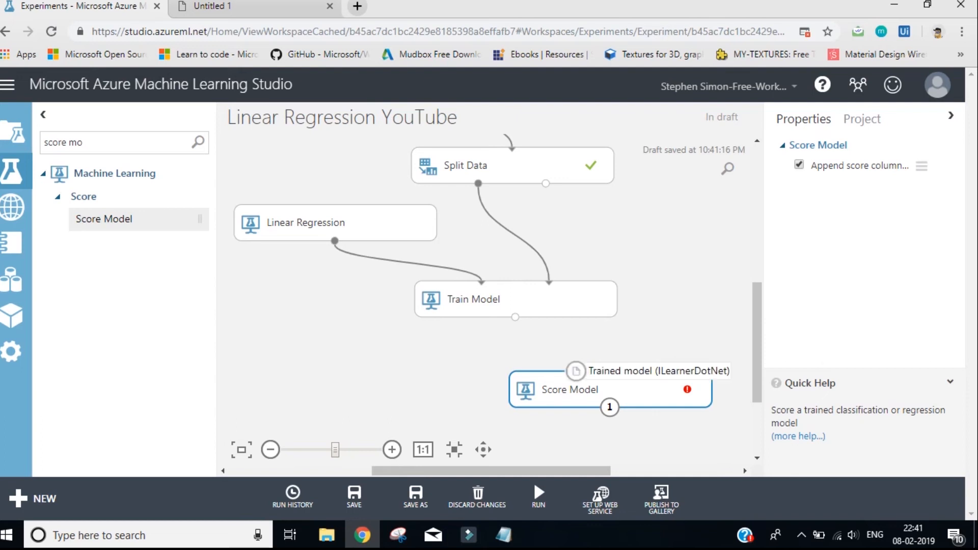
Connect Train Model's output to Score Model's first input and Split Data's second output to its second, and run the whole experiment
left_click_drag(576, 371, 515, 317)
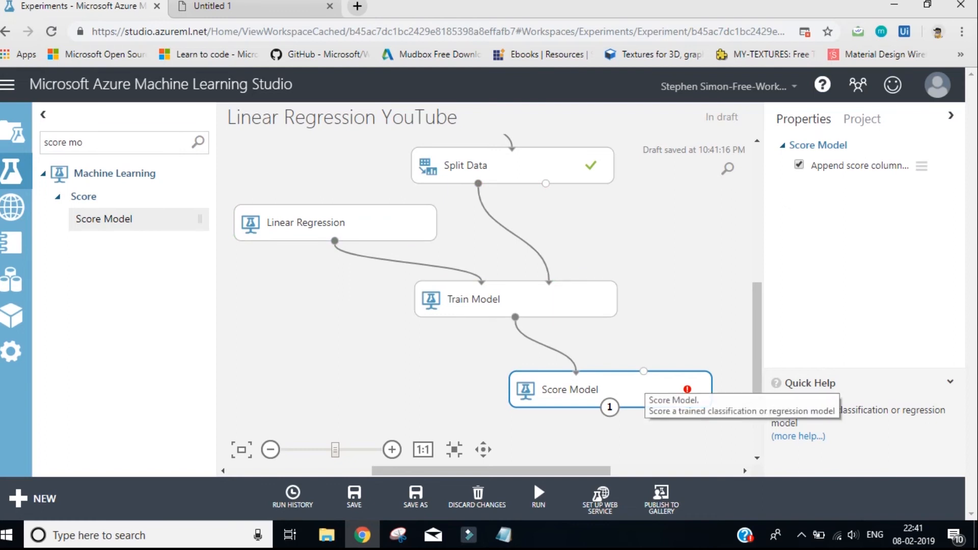
left_click_drag(546, 185, 656, 384)
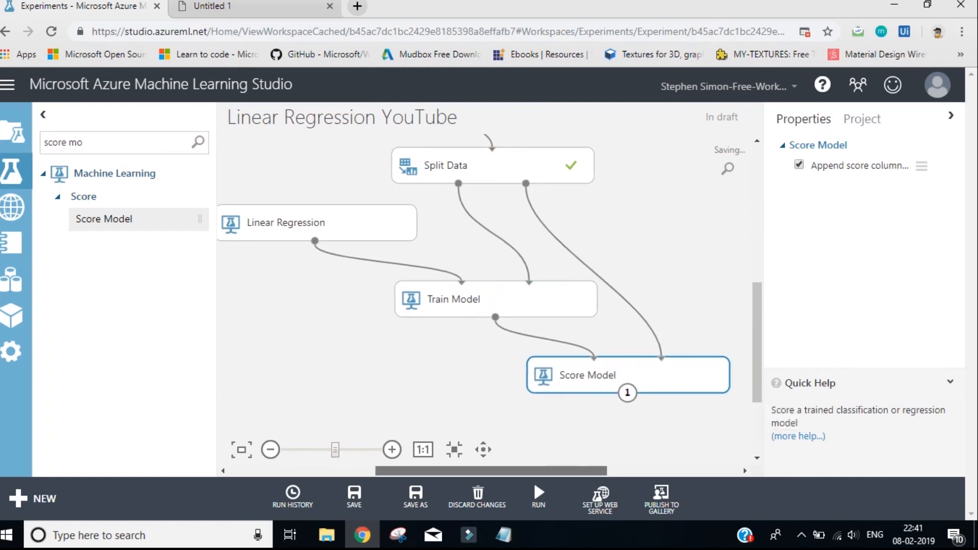
left_click(538, 497)
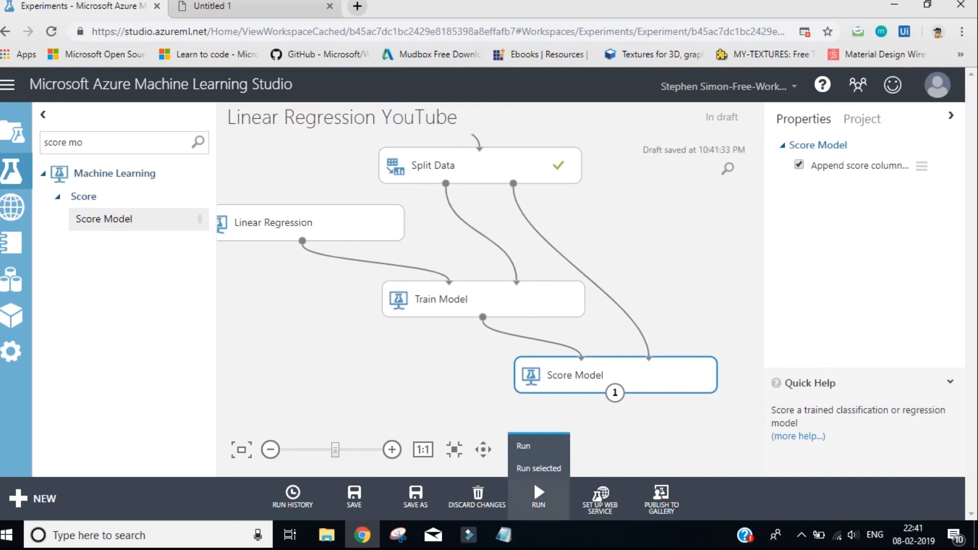
left_click(523, 445)
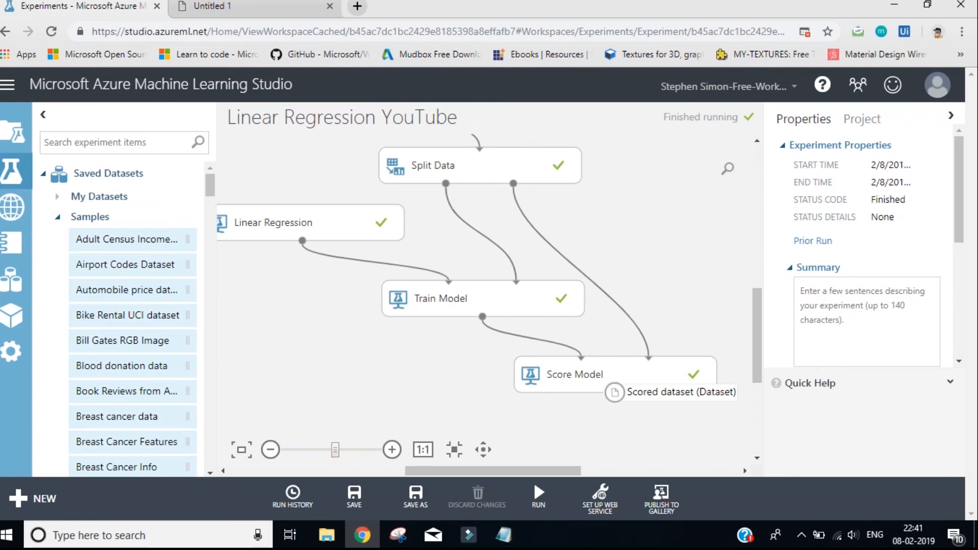
Visualize Score Model's scored dataset, compare the price and Scored Labels columns and their statistics, and close the view
right_click(614, 392)
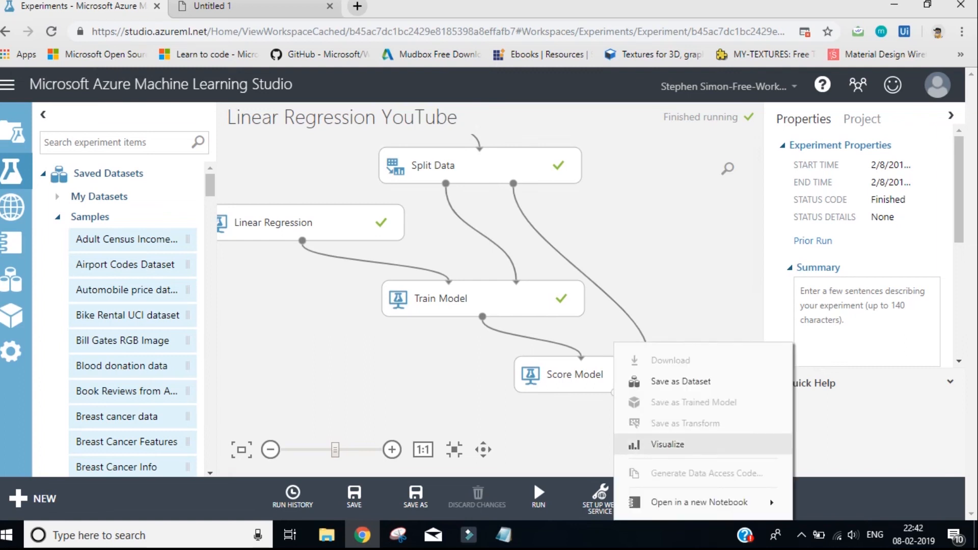
left_click(667, 444)
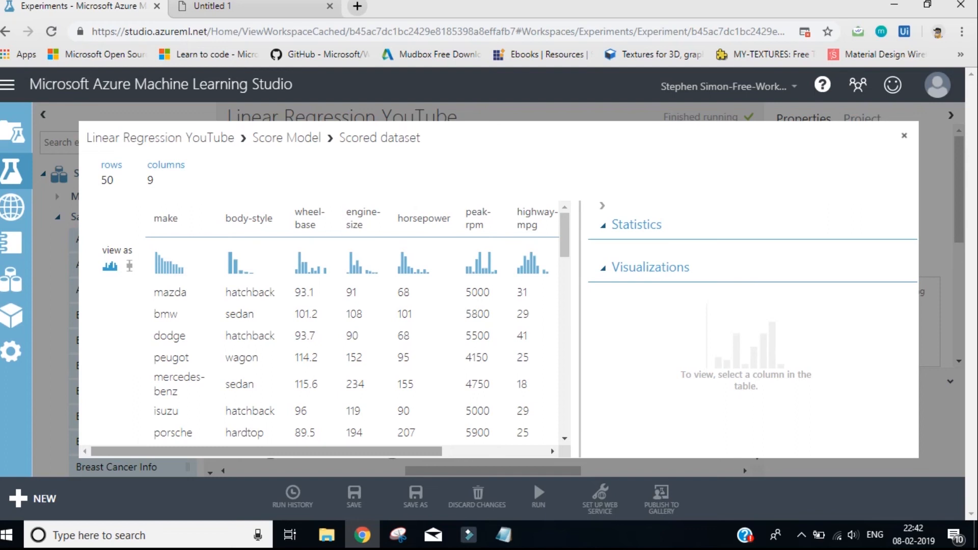
left_click_drag(326, 451, 430, 451)
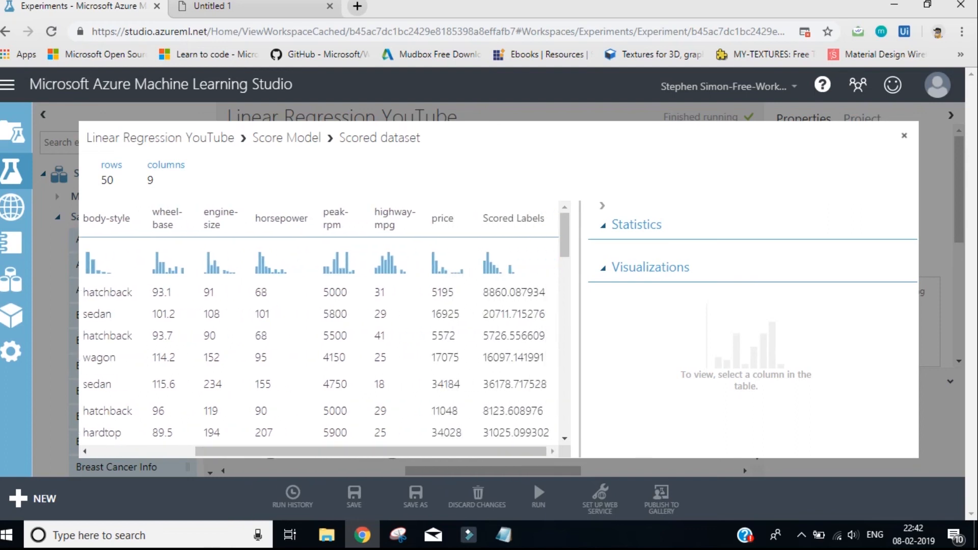
scroll(324, 320, "down", 1)
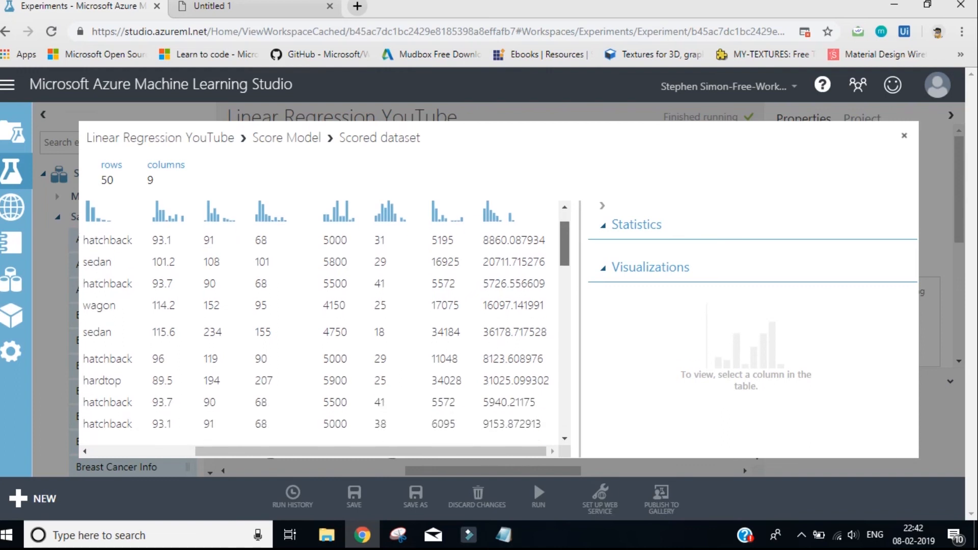
scroll(324, 320, "up", 1)
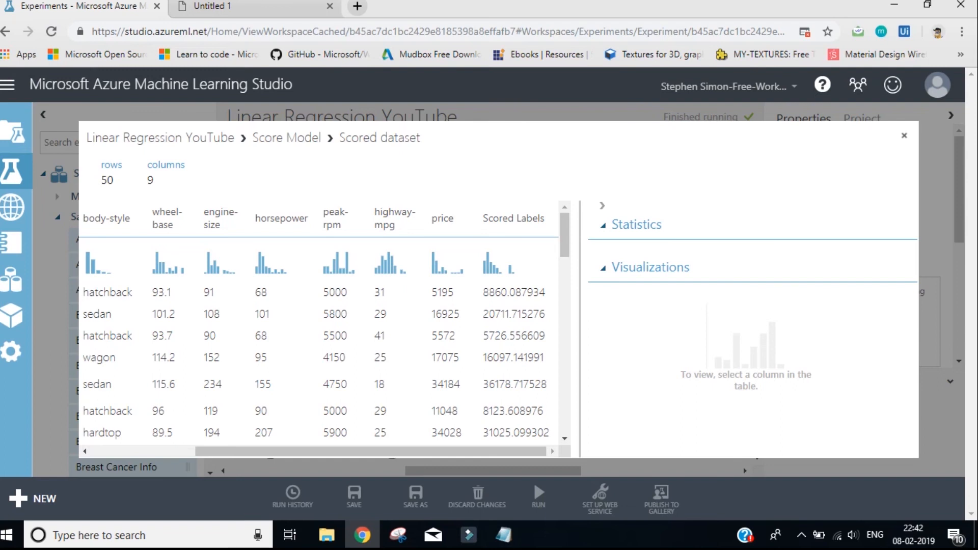
left_click_drag(431, 293, 448, 293)
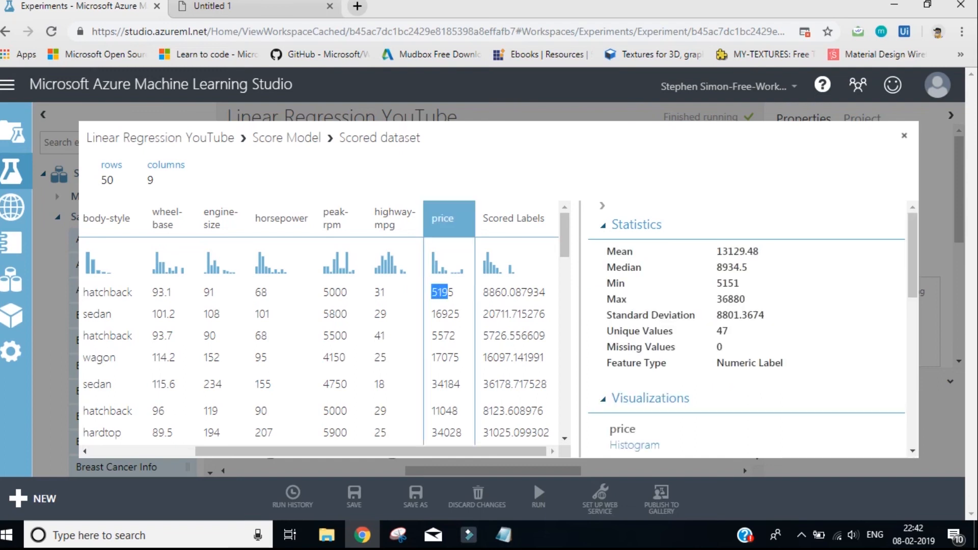
left_click(510, 292)
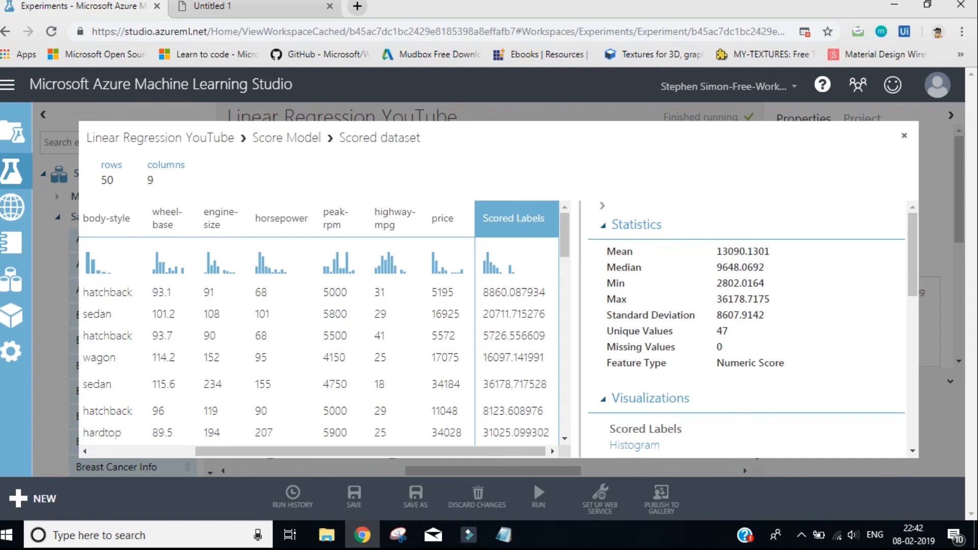
left_click(443, 292)
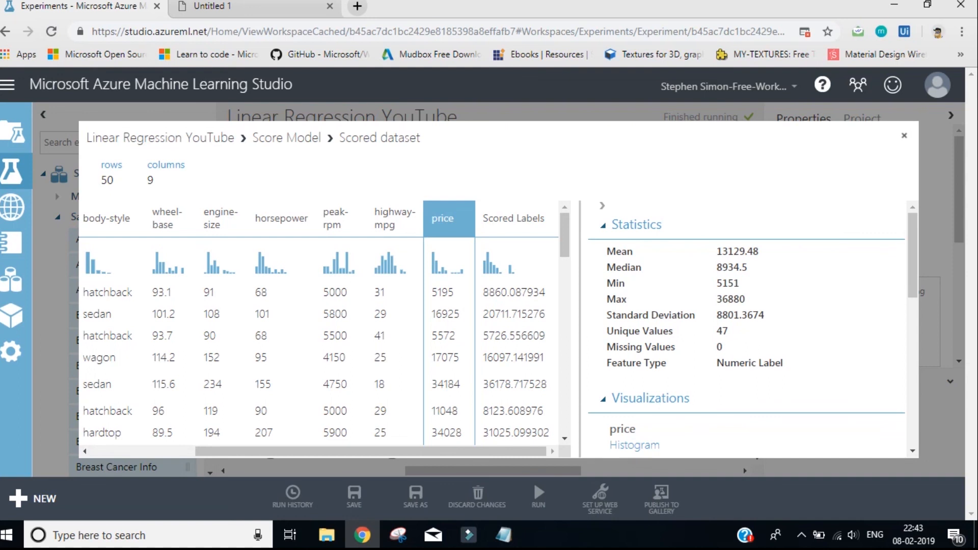
key("Escape")
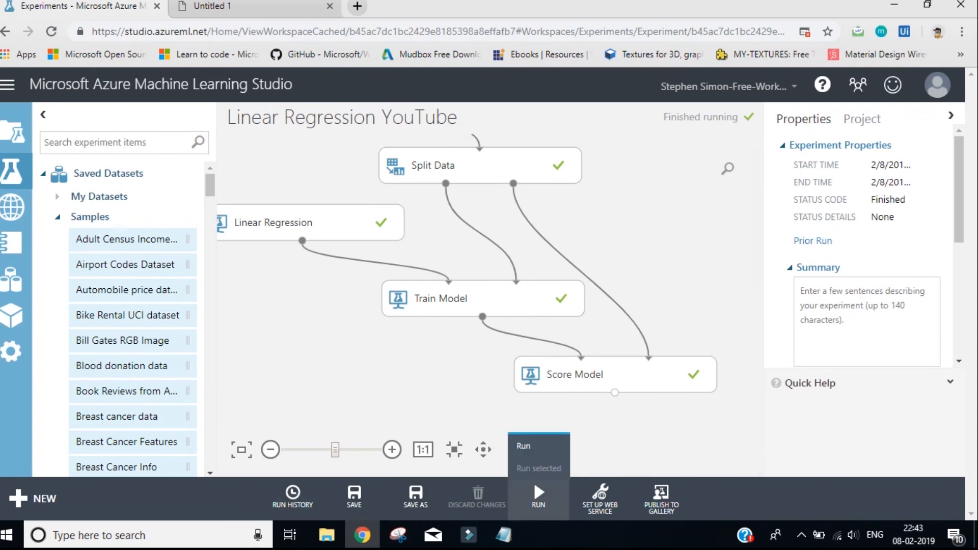
Show the web service setup options for the finished experiment
mouse_move(600, 497)
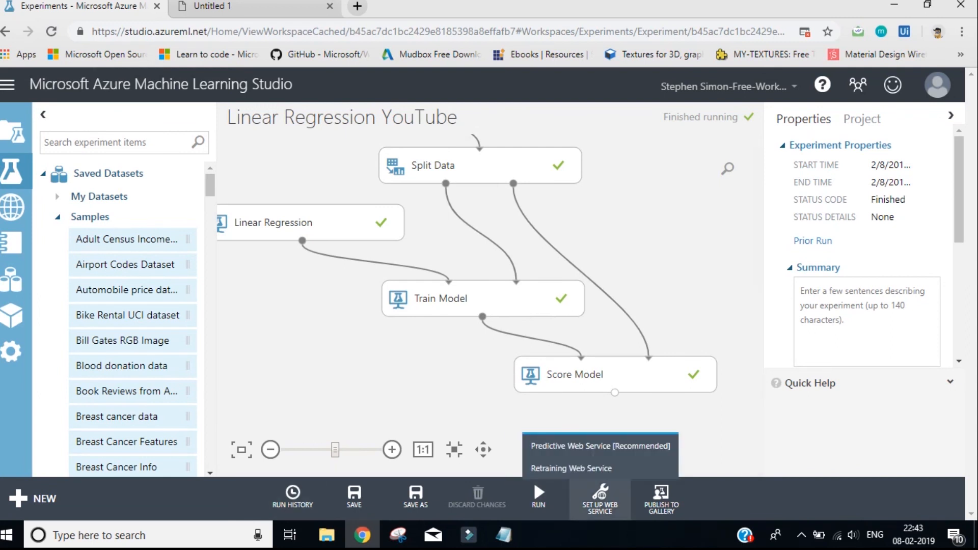